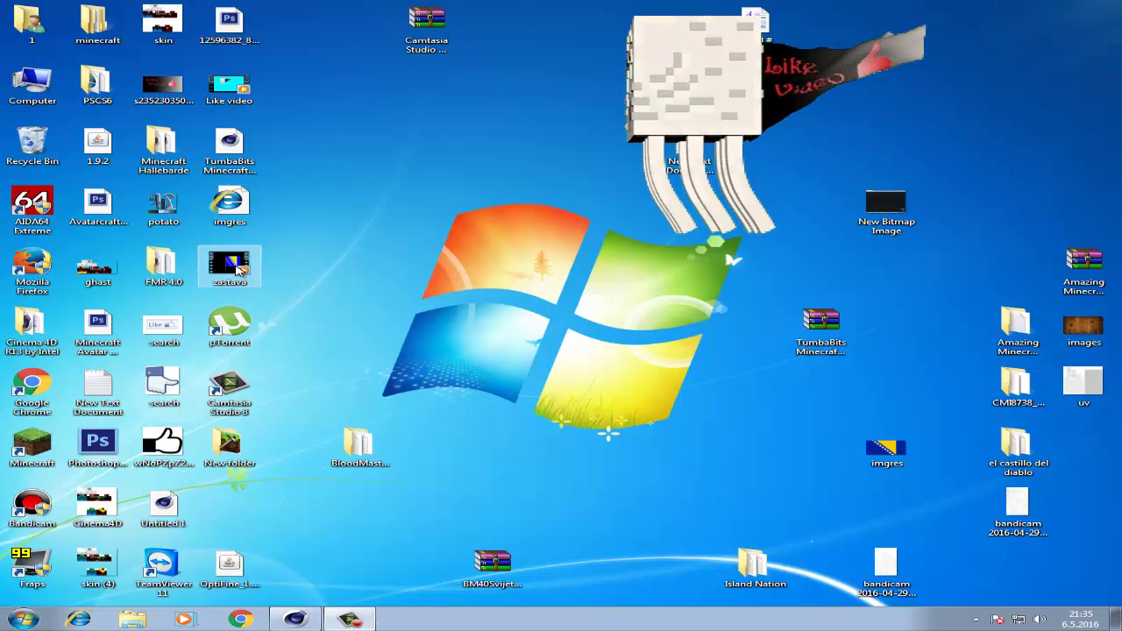
# Preview the zastava video, close the player, and return to Cinema 4D.
pyautogui.doubleClick(237, 270)
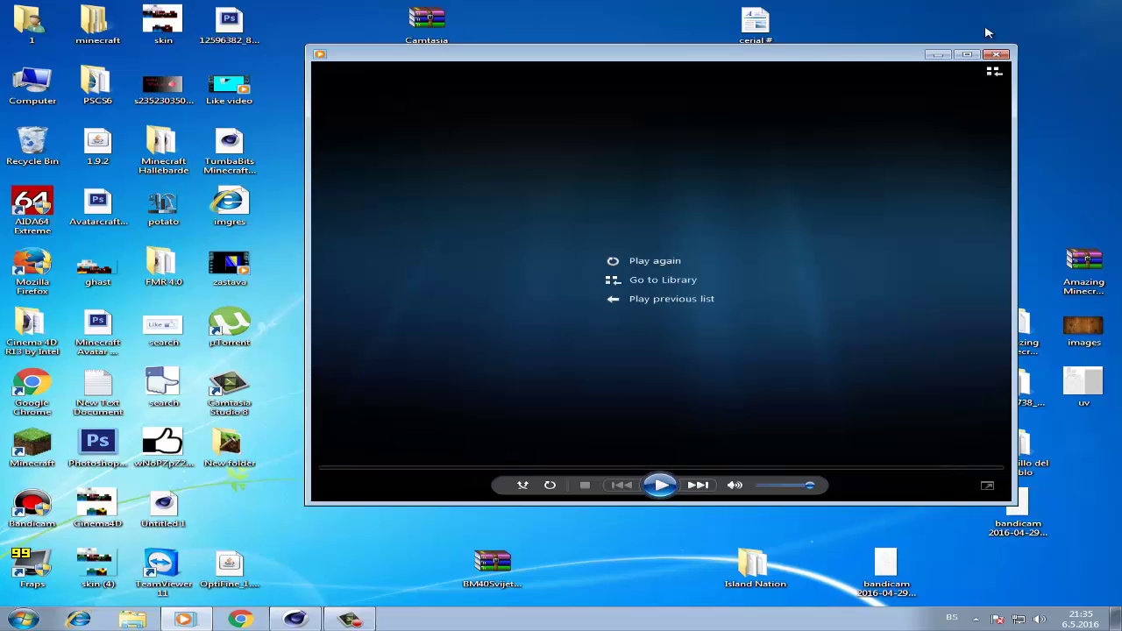
pyautogui.click(997, 55)
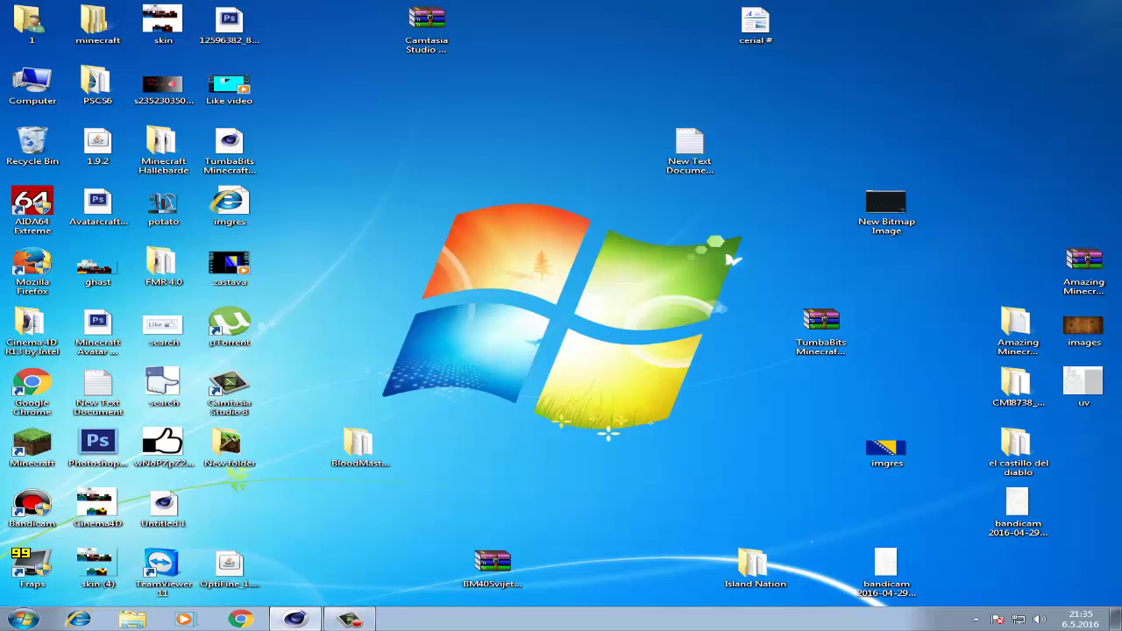
pyautogui.moveTo(296, 619)
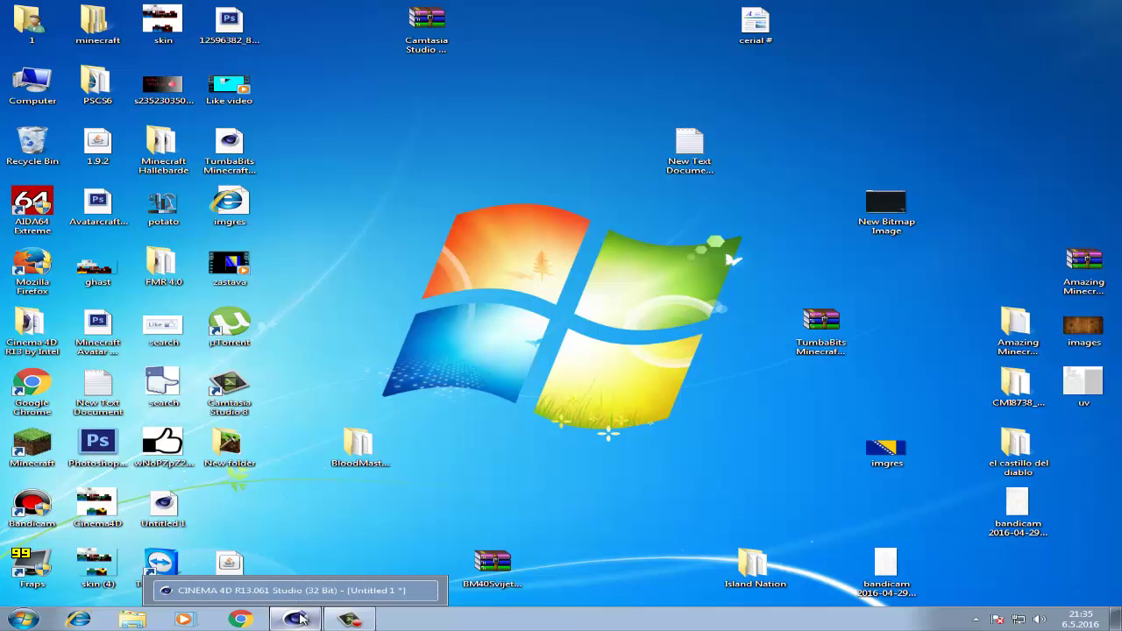
pyautogui.click(299, 619)
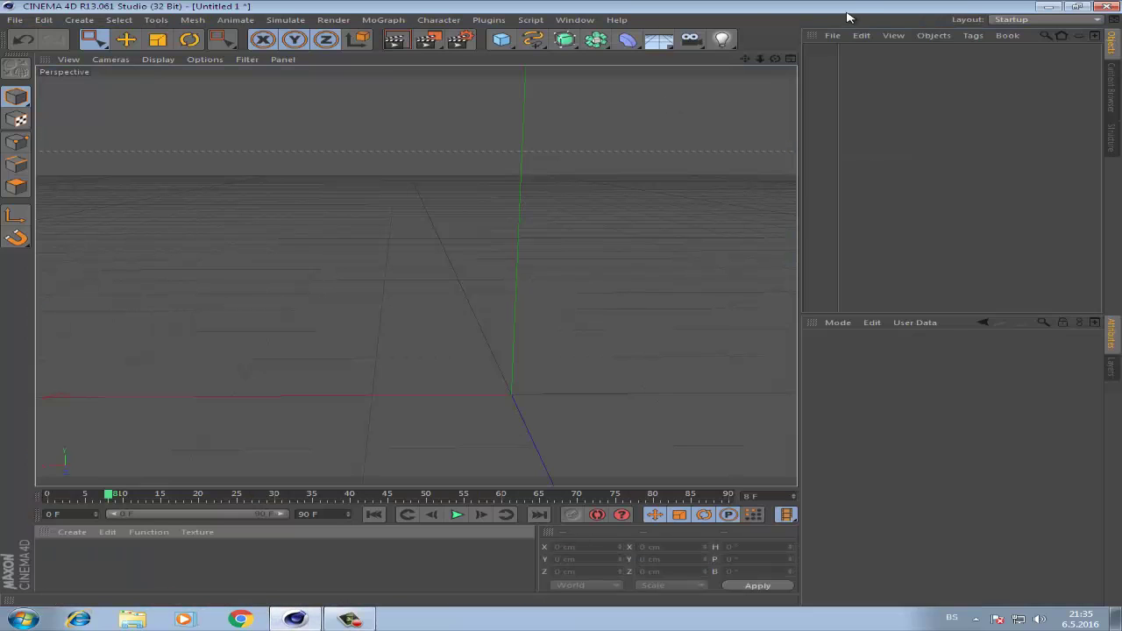
# Start a new empty scene, Untitled 2, and orbit the viewport.
pyautogui.moveTo(776, 60); pyautogui.dragTo(557, 308)
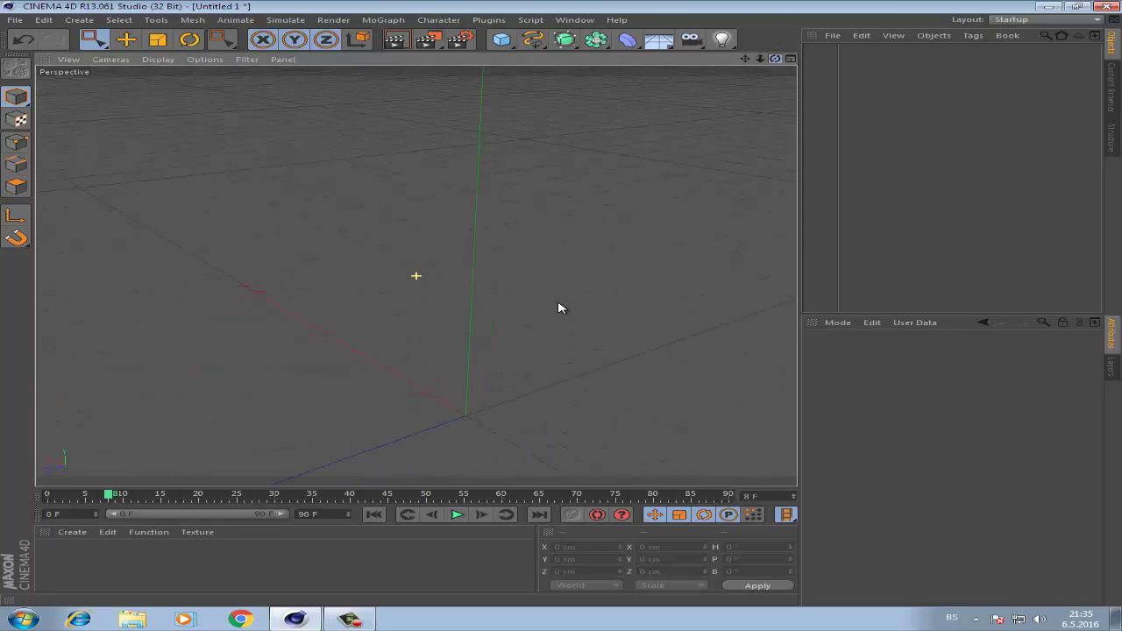
pyautogui.click(14, 19)
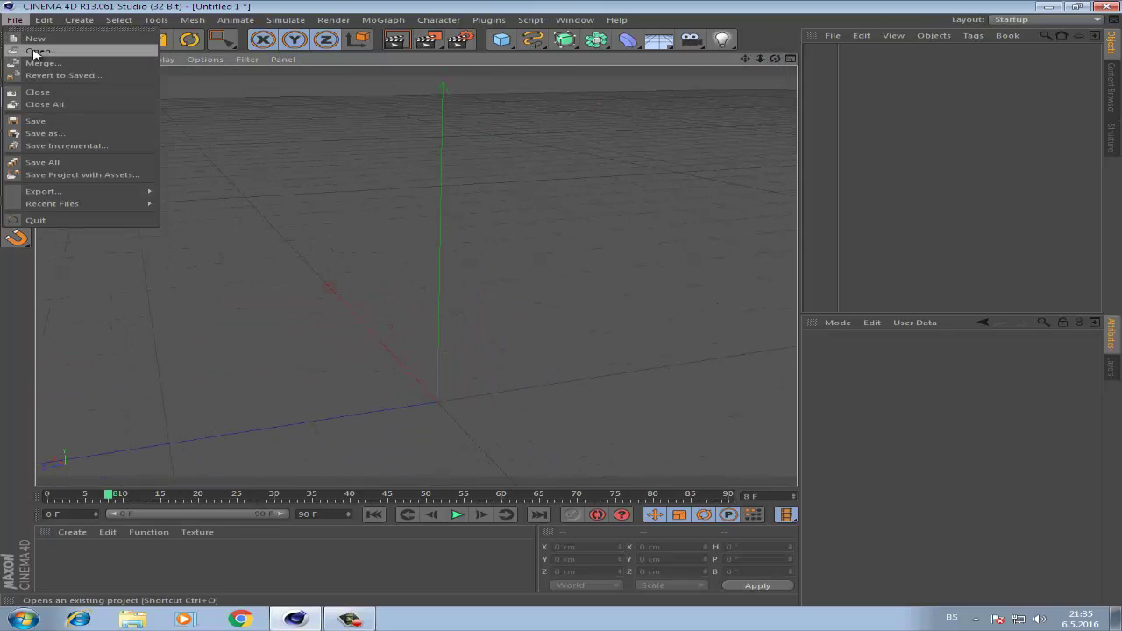
pyautogui.click(31, 34)
pyautogui.moveTo(775, 59)
pyautogui.mouseDown()
pyautogui.moveTo(559, 306)
pyautogui.moveTo(669, 241)
pyautogui.mouseUp()
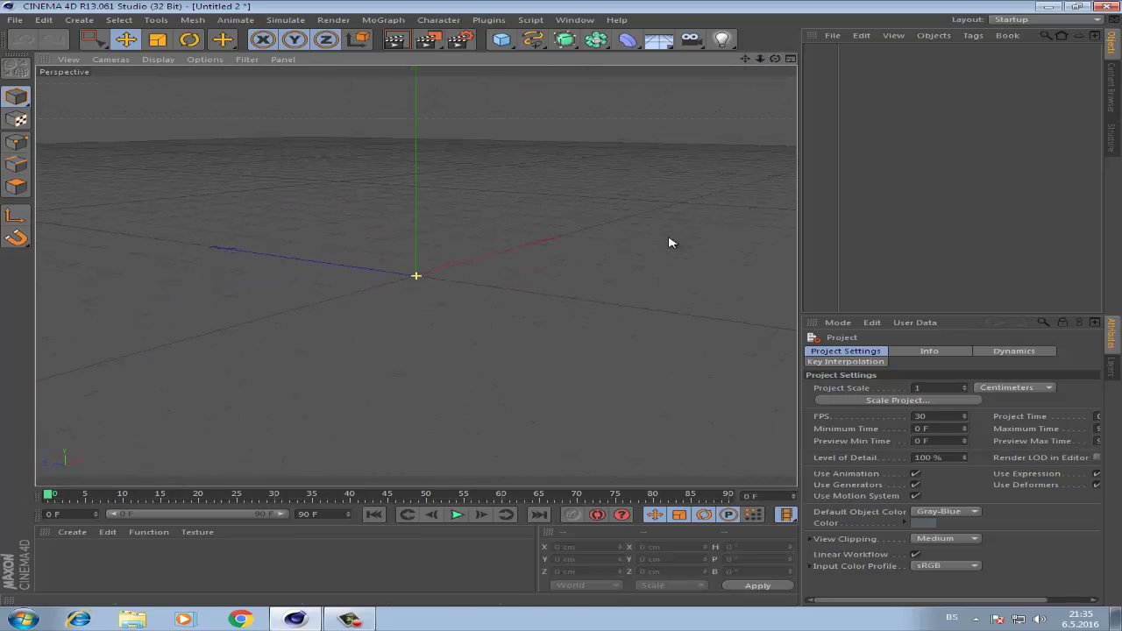
# Create a new material Mat, delete the extra Mat.1, and open Mat's editor.
pyautogui.click(73, 533)
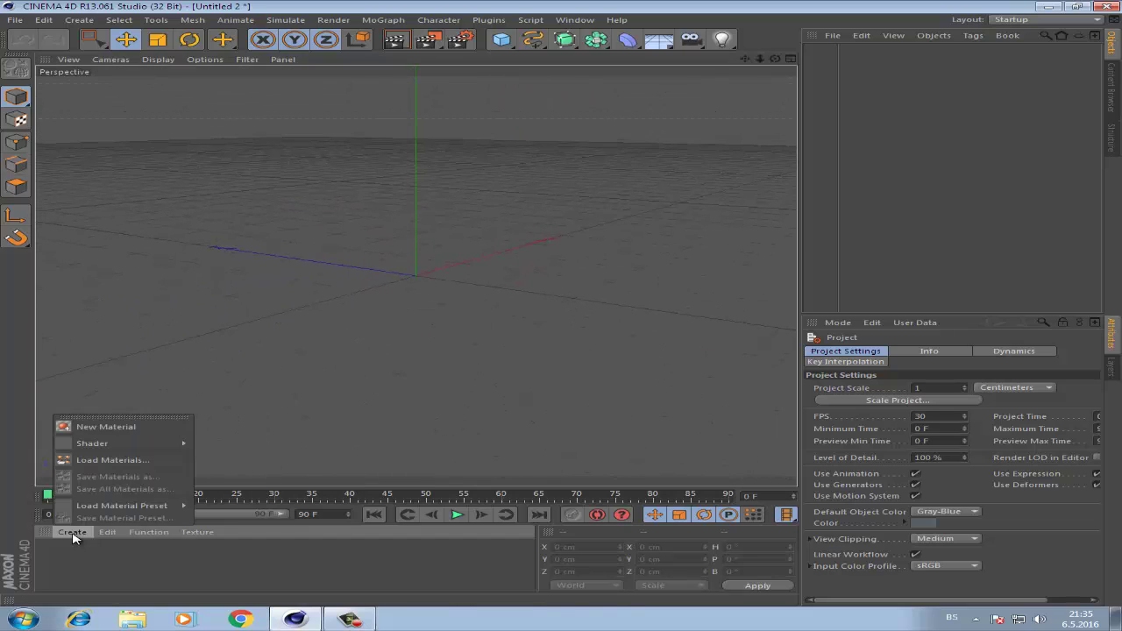
pyautogui.click(106, 427)
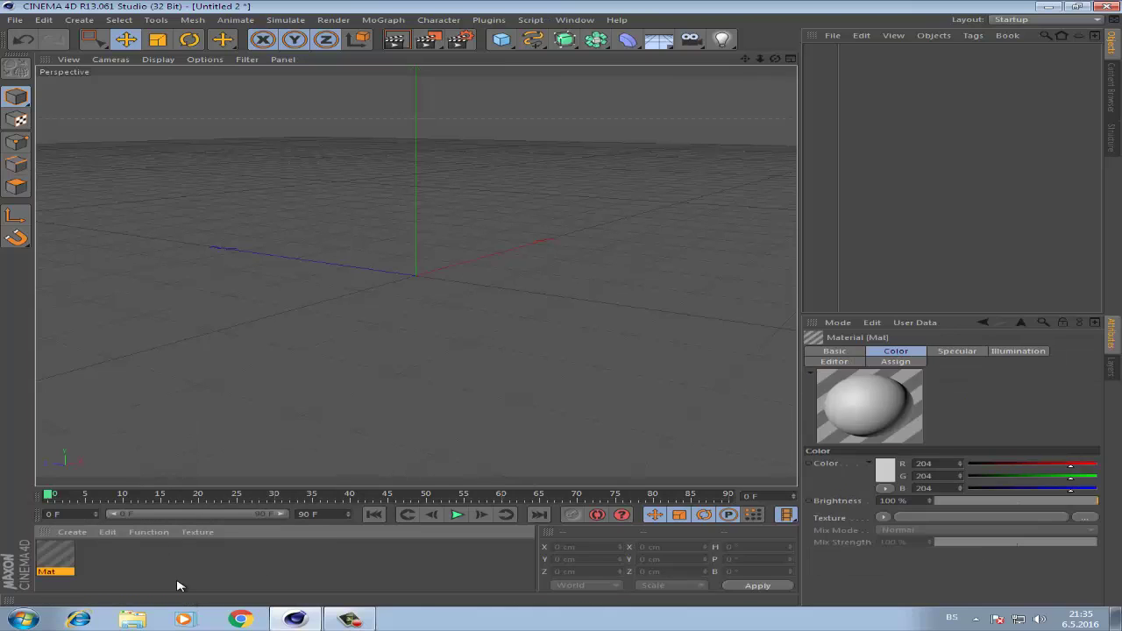
pyautogui.doubleClick(161, 562)
pyautogui.press('Delete')
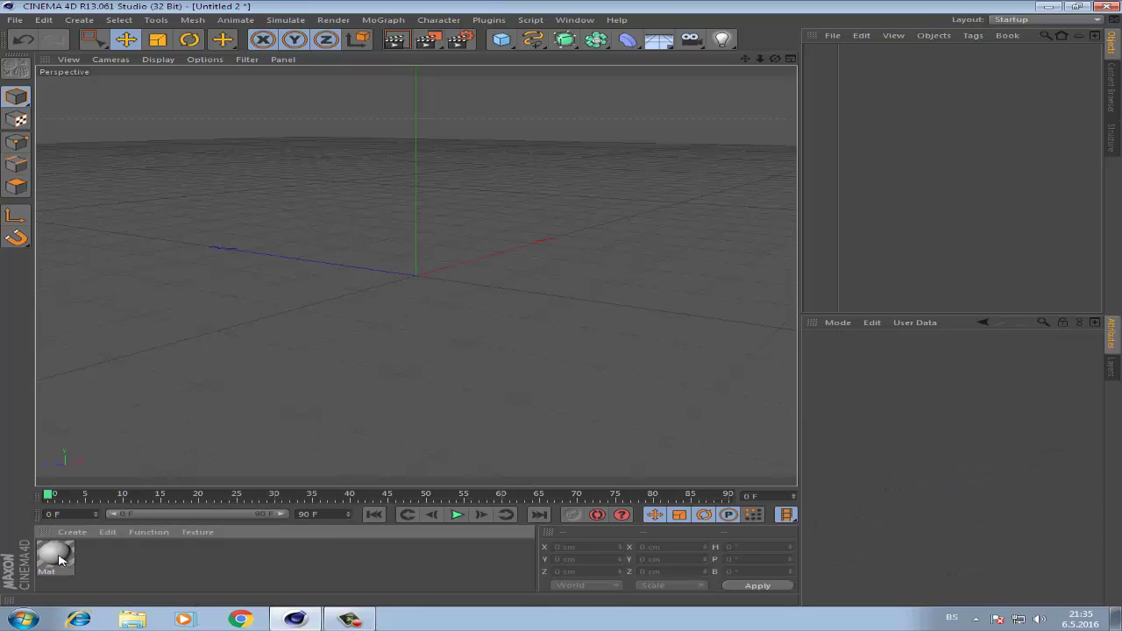
pyautogui.doubleClick(61, 560)
# Turn off Specular and load imgres.png as the Color texture with sampling None.
pyautogui.click(350, 323)
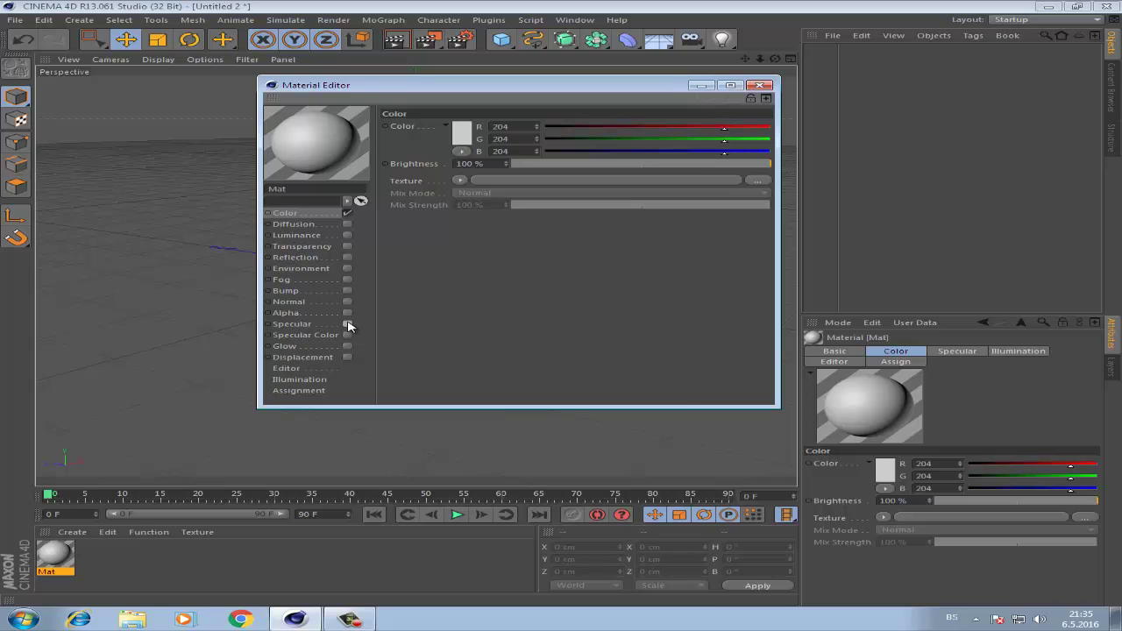
pyautogui.click(693, 180)
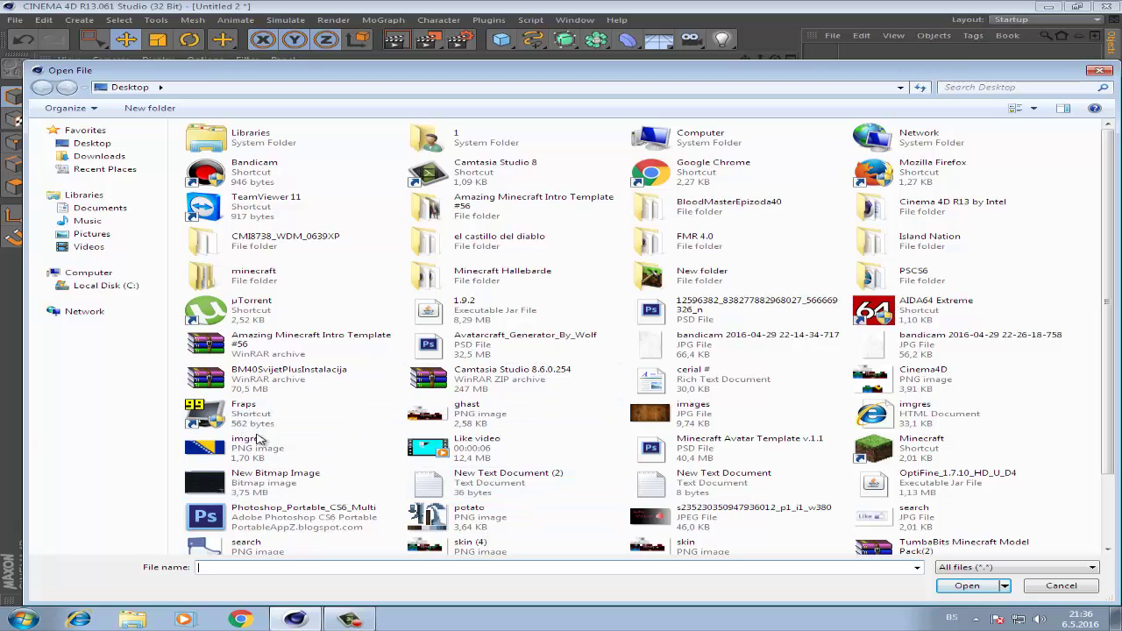
pyautogui.doubleClick(250, 447)
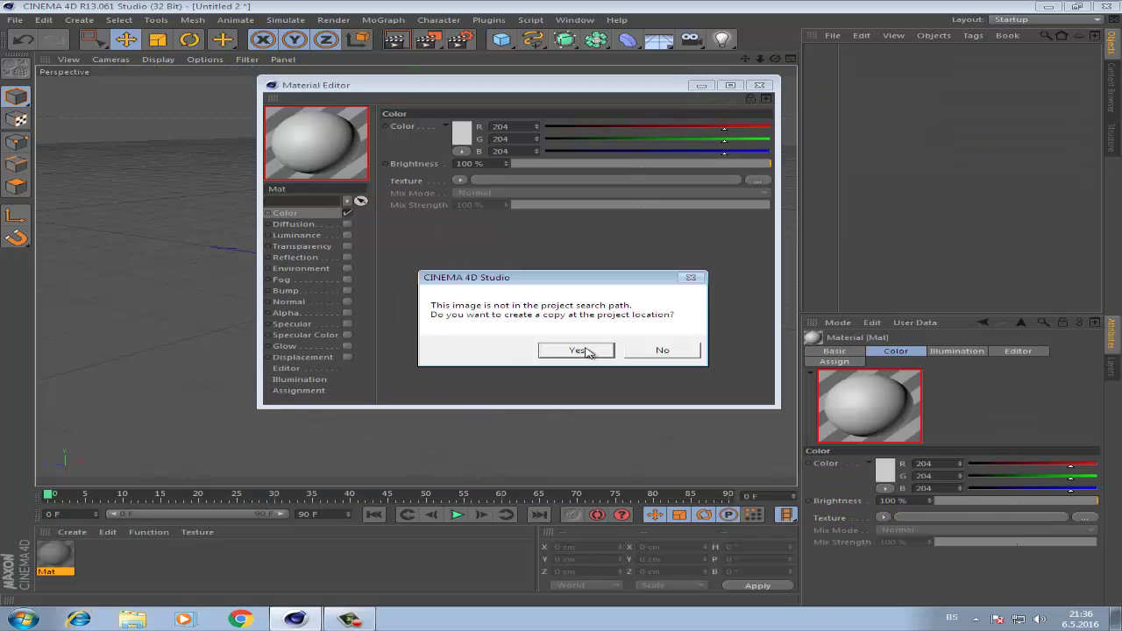
pyautogui.click(576, 349)
pyautogui.click(586, 192)
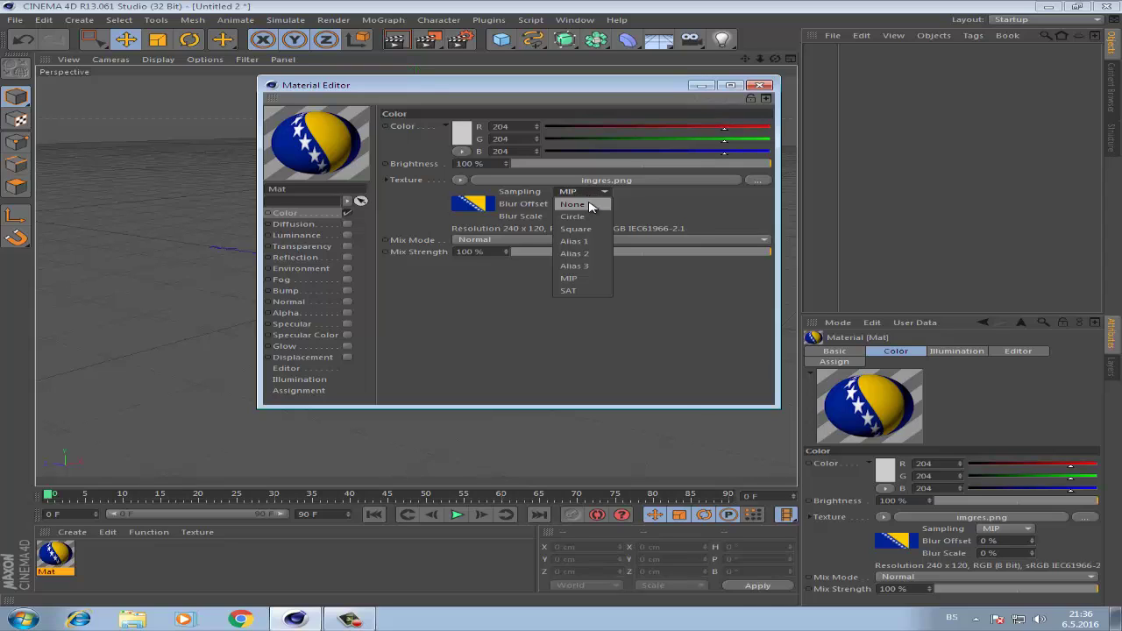
pyautogui.click(589, 204)
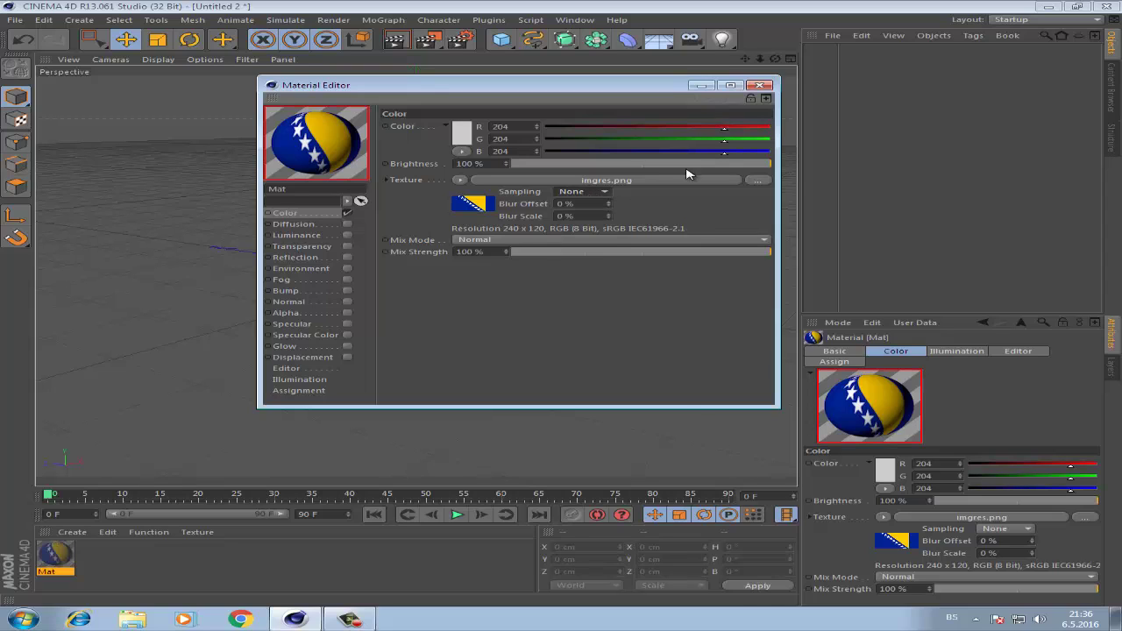
pyautogui.click(759, 85)
pyautogui.click(504, 44)
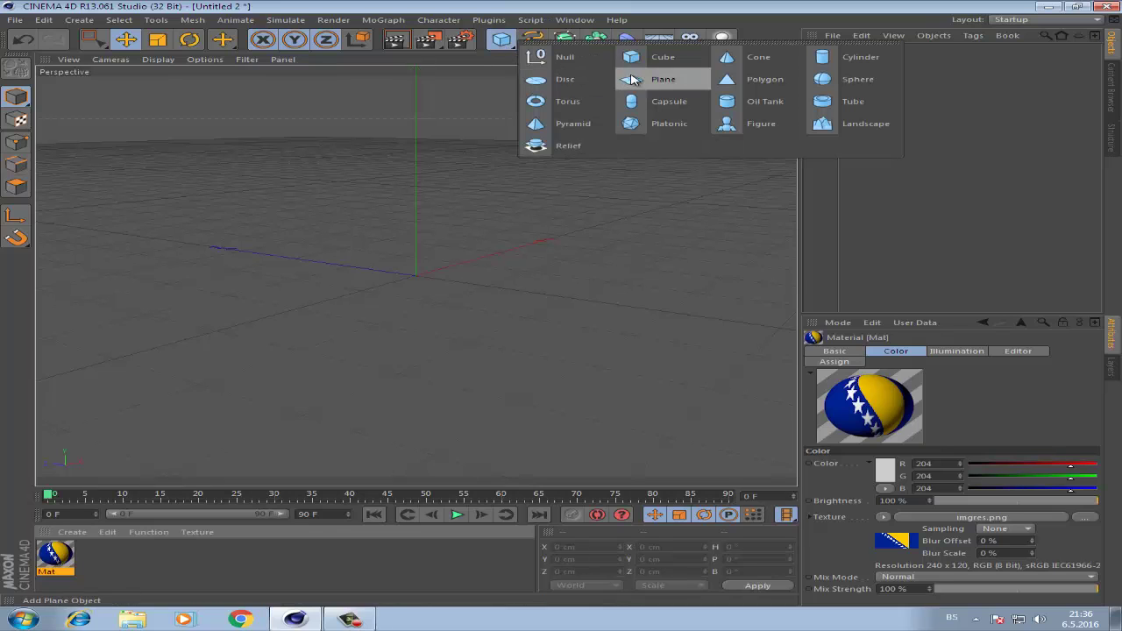
# Add a Plane and apply the Mat flag material to it.
pyautogui.click(660, 79)
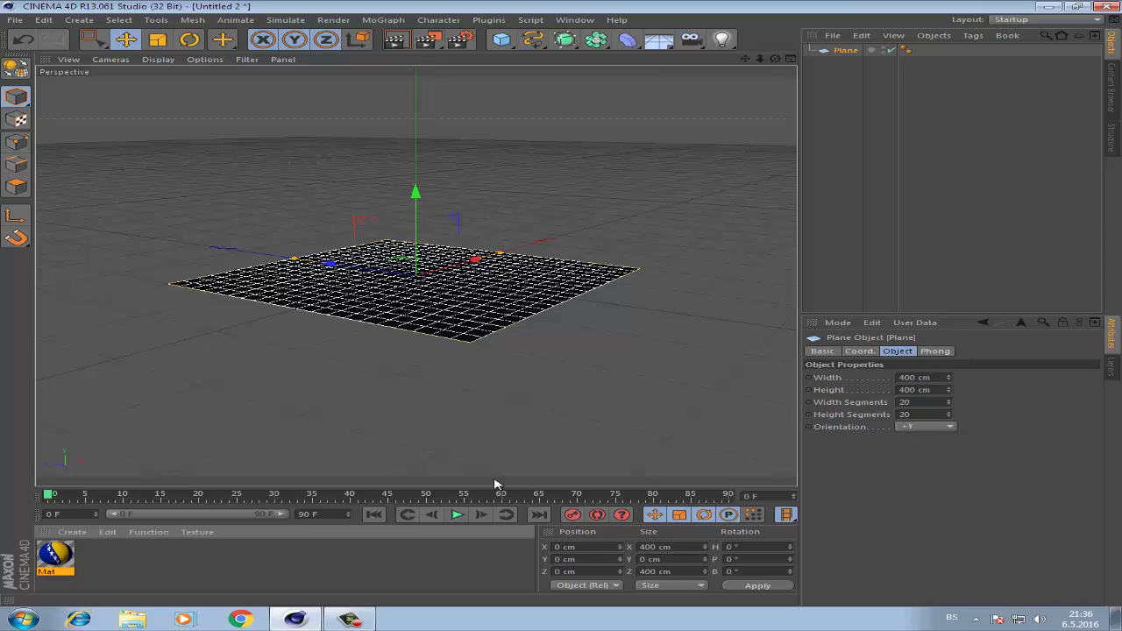
pyautogui.moveTo(55, 558); pyautogui.dragTo(424, 291)
pyautogui.moveTo(776, 58)
pyautogui.mouseDown()
pyautogui.moveTo(559, 296)
pyautogui.moveTo(578, 307)
pyautogui.mouseUp()
# Set the plane's orientation to +Z, then -Z, so it stands upright.
pyautogui.click(846, 50)
pyautogui.click(916, 427)
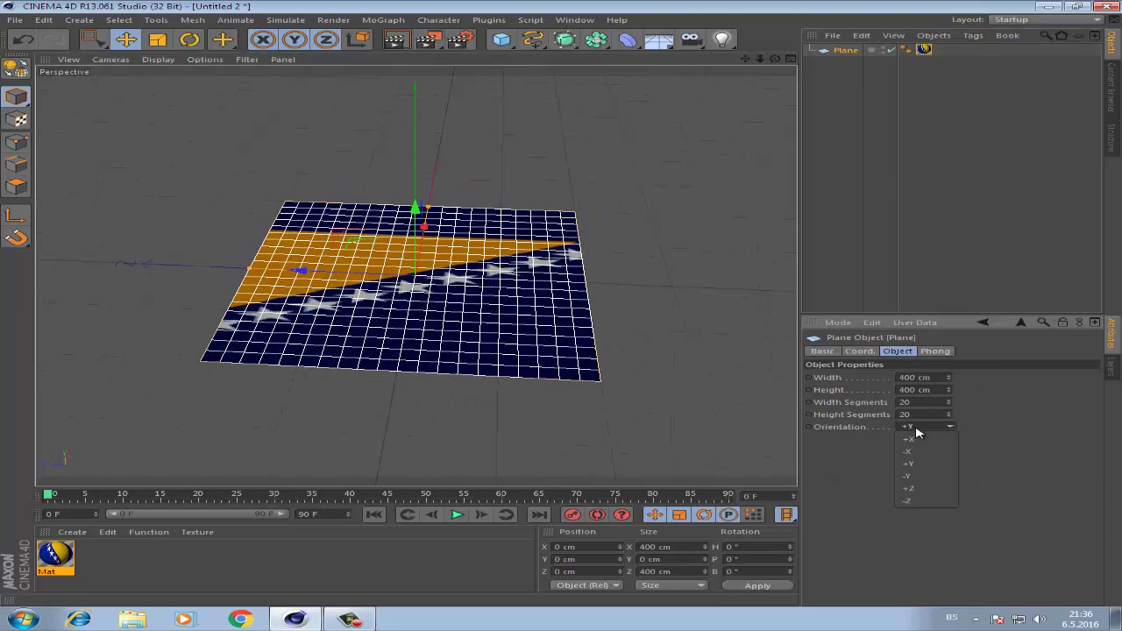
pyautogui.click(926, 489)
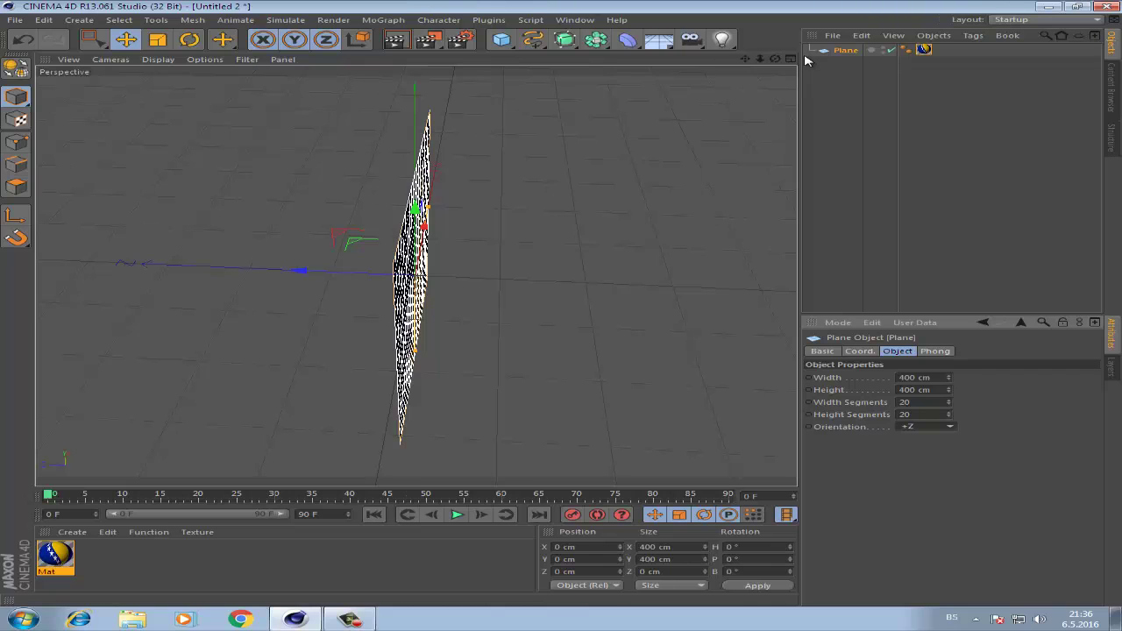
pyautogui.moveTo(779, 58); pyautogui.dragTo(563, 306)
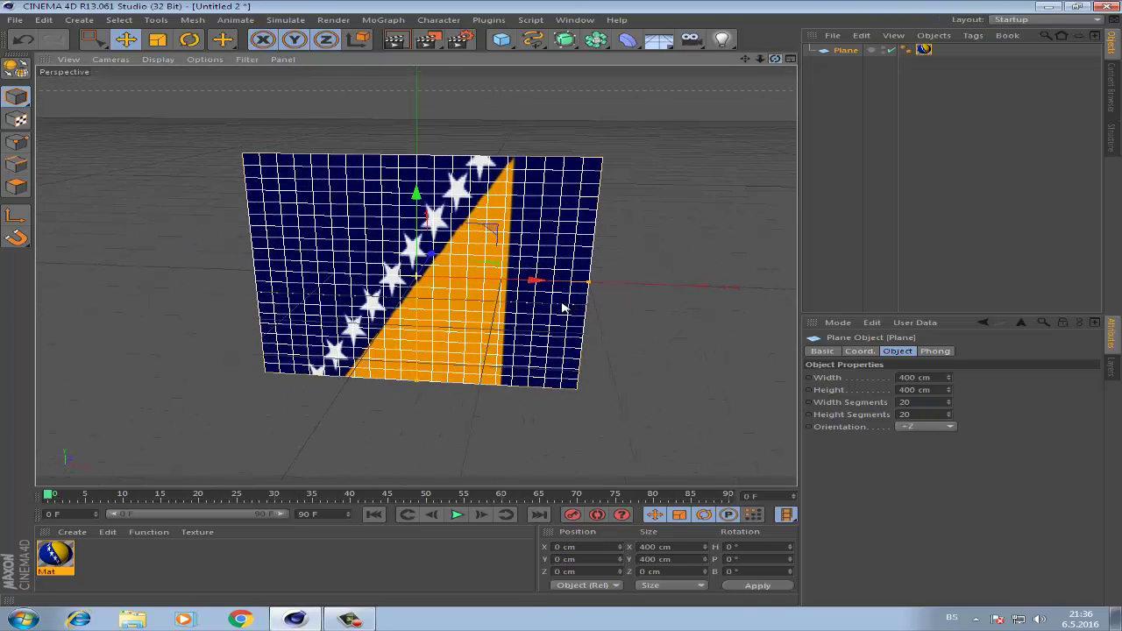
pyautogui.click(929, 427)
pyautogui.click(913, 502)
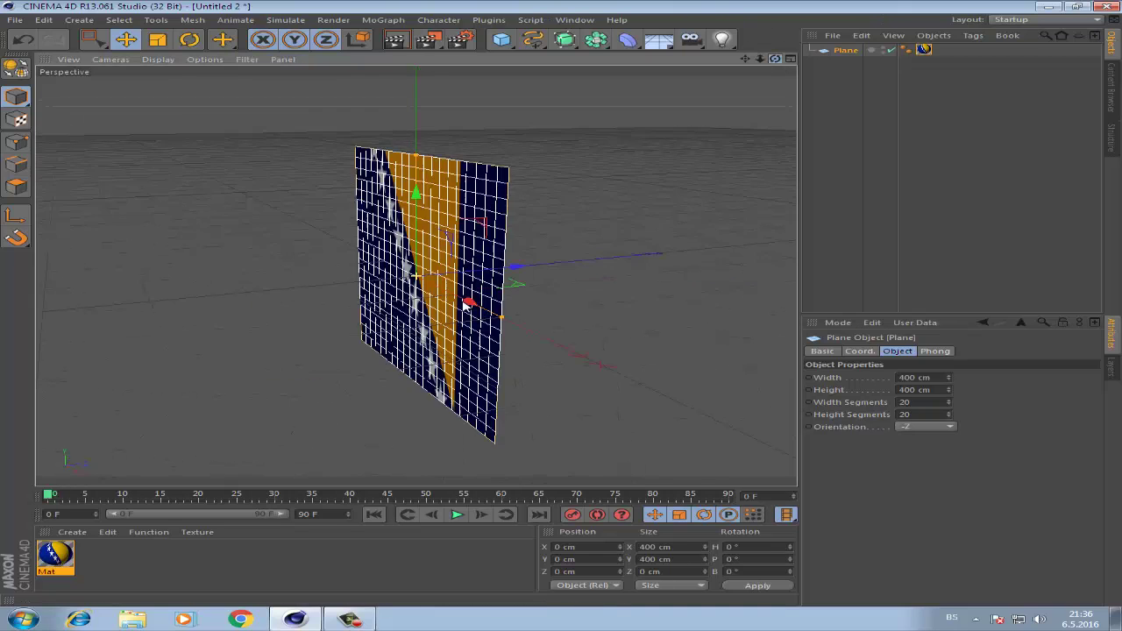
pyautogui.moveTo(775, 58)
pyautogui.mouseDown()
pyautogui.moveTo(569, 308)
pyautogui.moveTo(447, 164)
pyautogui.mouseUp()
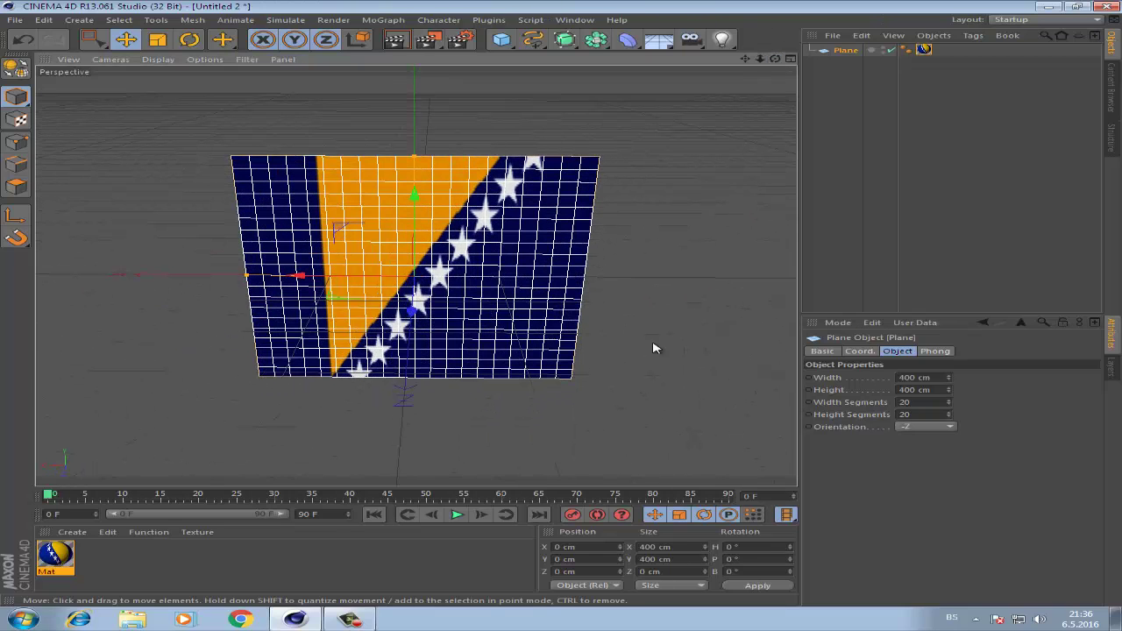
# Try resizing the plane (100 × 159 cm, then stretched to about 366 × 210 cm), undoing twice.
pyautogui.doubleClick(915, 377)
pyautogui.write('1')
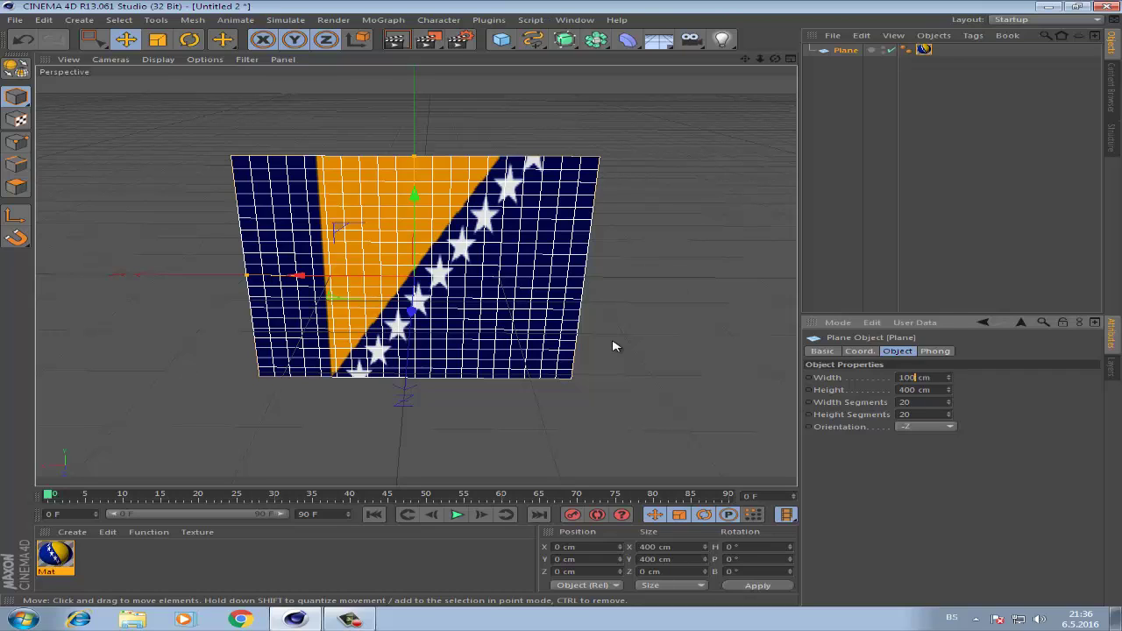
pyautogui.press('Tab')
pyautogui.write('1')
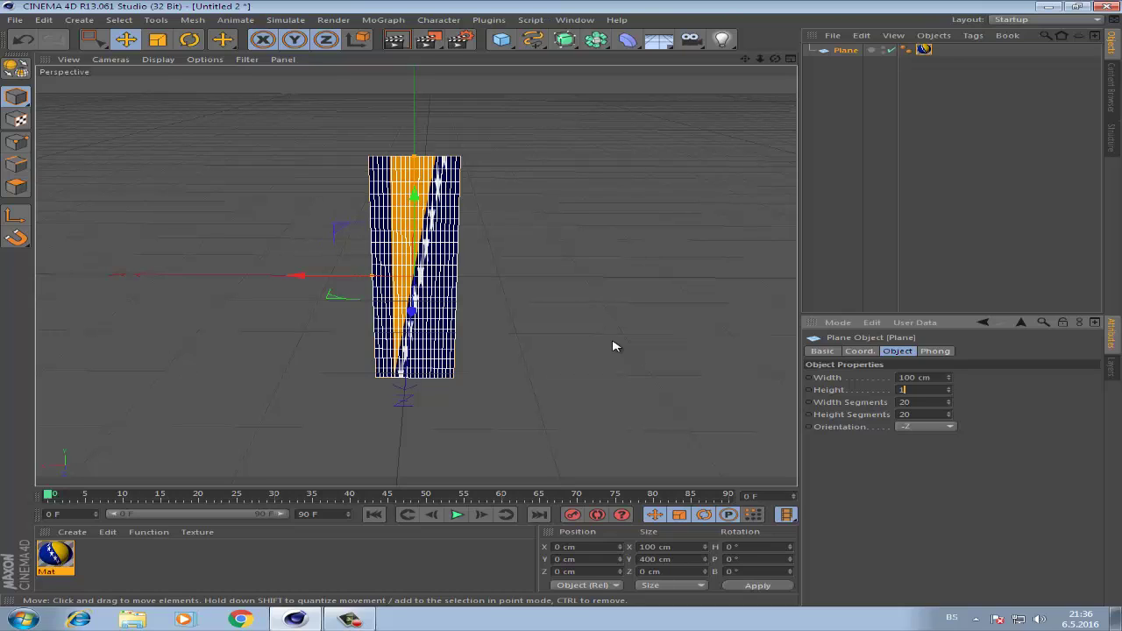
pyautogui.press('Return')
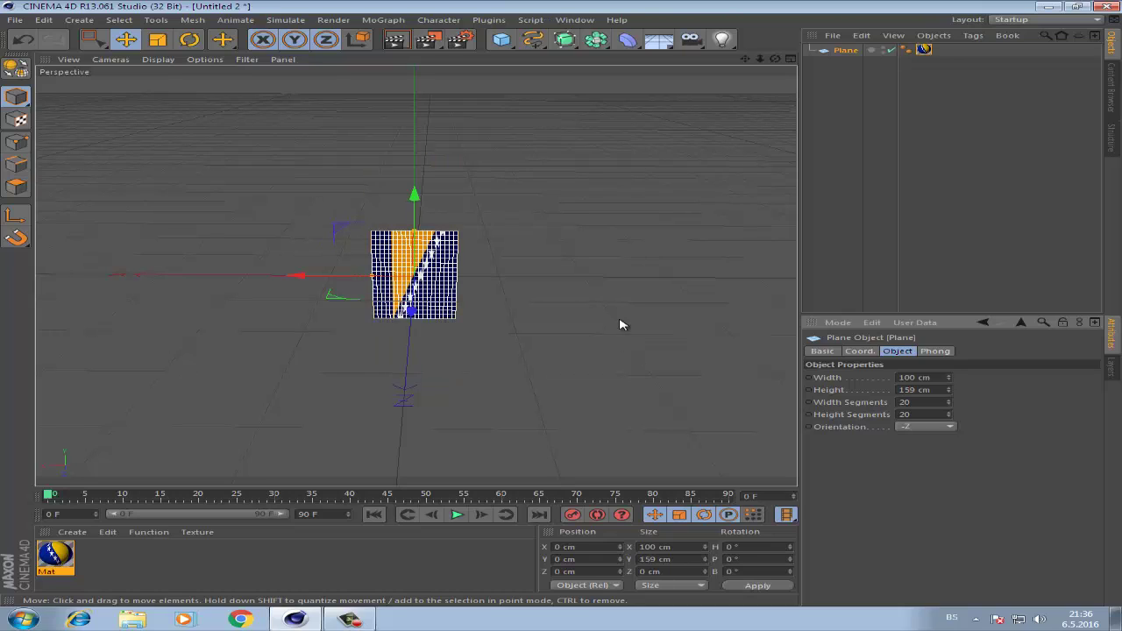
pyautogui.moveTo(375, 276); pyautogui.dragTo(262, 279)
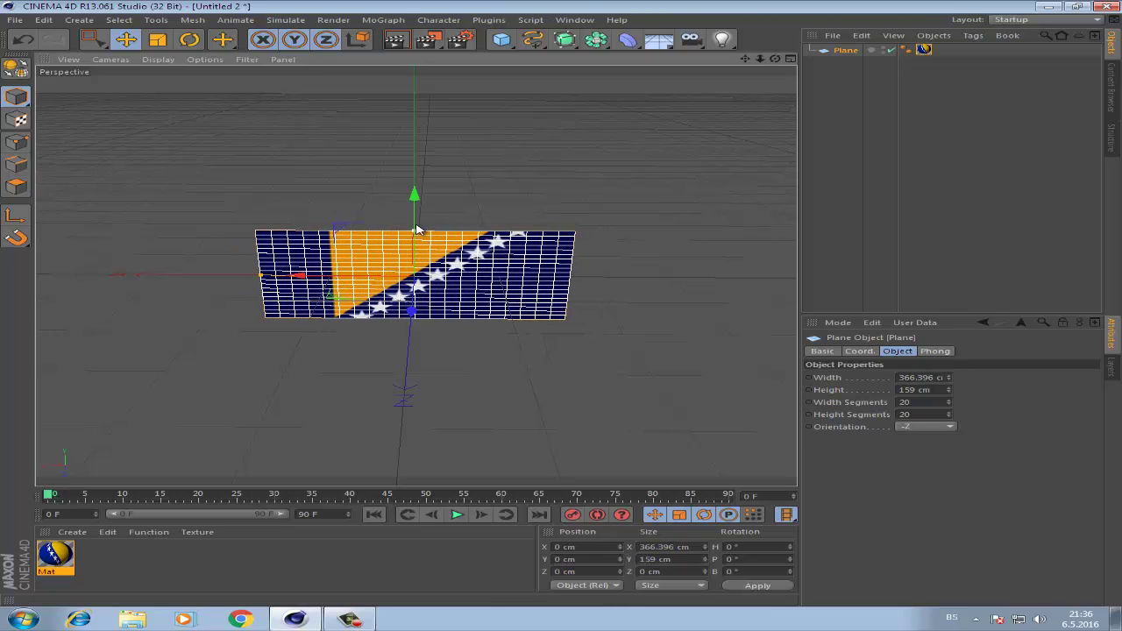
pyautogui.moveTo(417, 233); pyautogui.dragTo(418, 217)
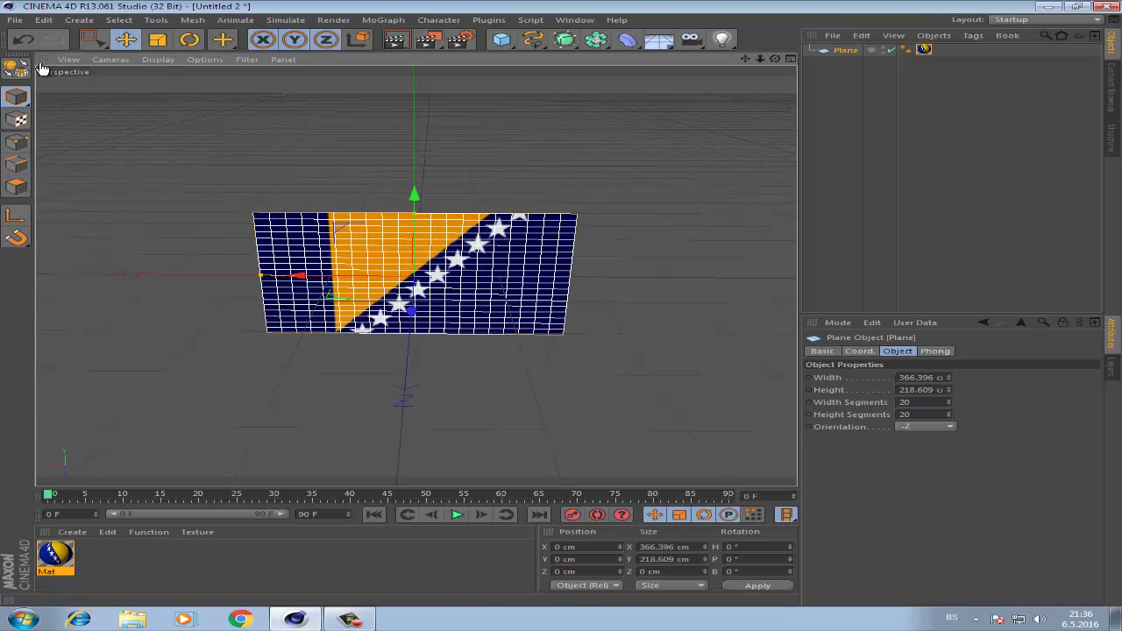
pyautogui.hotkey('ctrl', 'z')
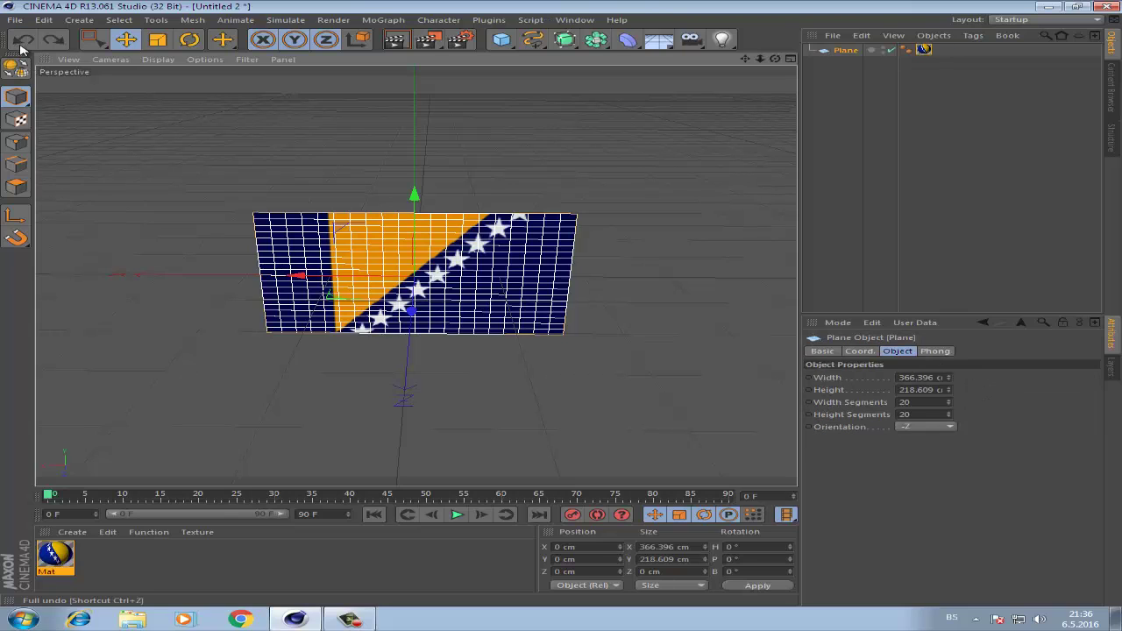
pyautogui.hotkey('ctrl', 'z')
# Make the plane editable and raise it about 97 cm along Y.
pyautogui.click(19, 65)
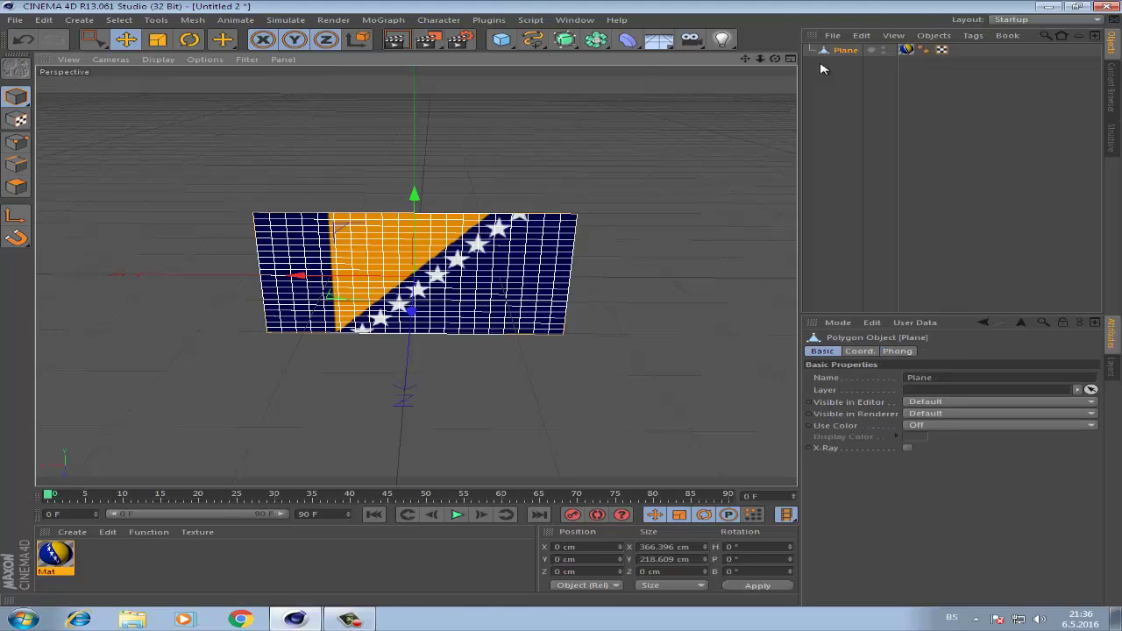
pyautogui.scroll(3, 563, 306)
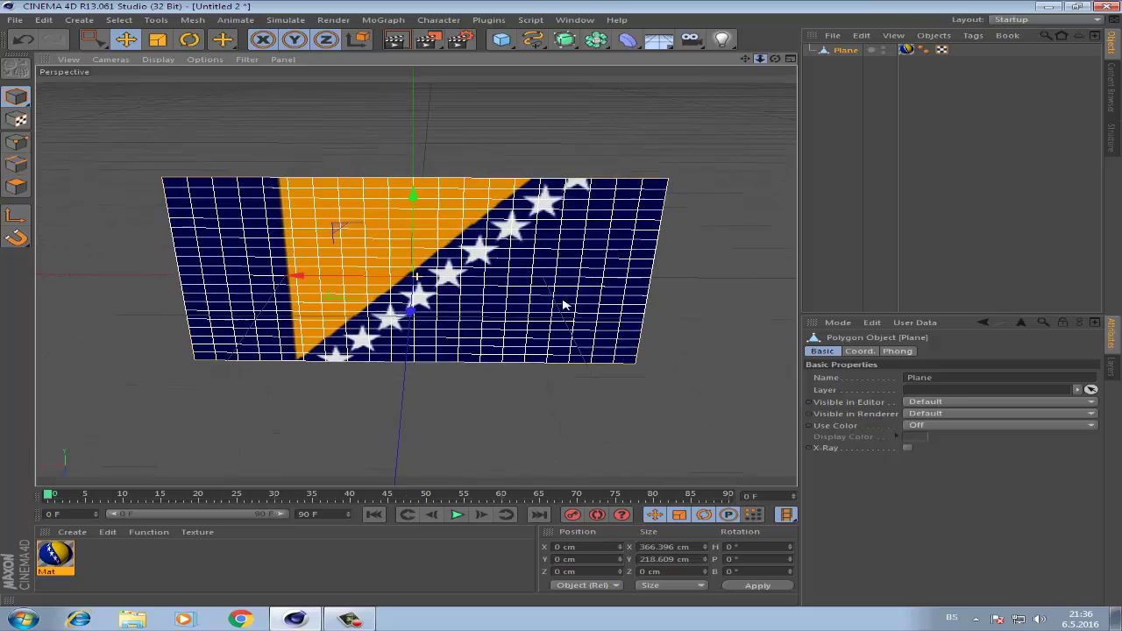
pyautogui.scroll(2, 410, 172)
pyautogui.moveTo(413, 191); pyautogui.dragTo(409, 114)
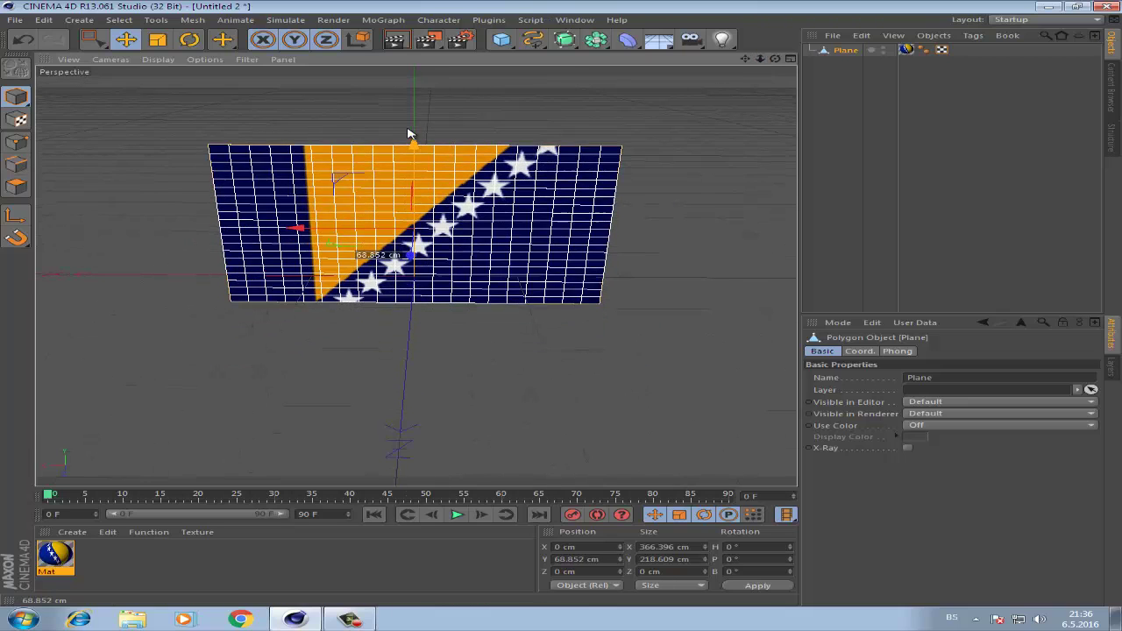
pyautogui.click(877, 92)
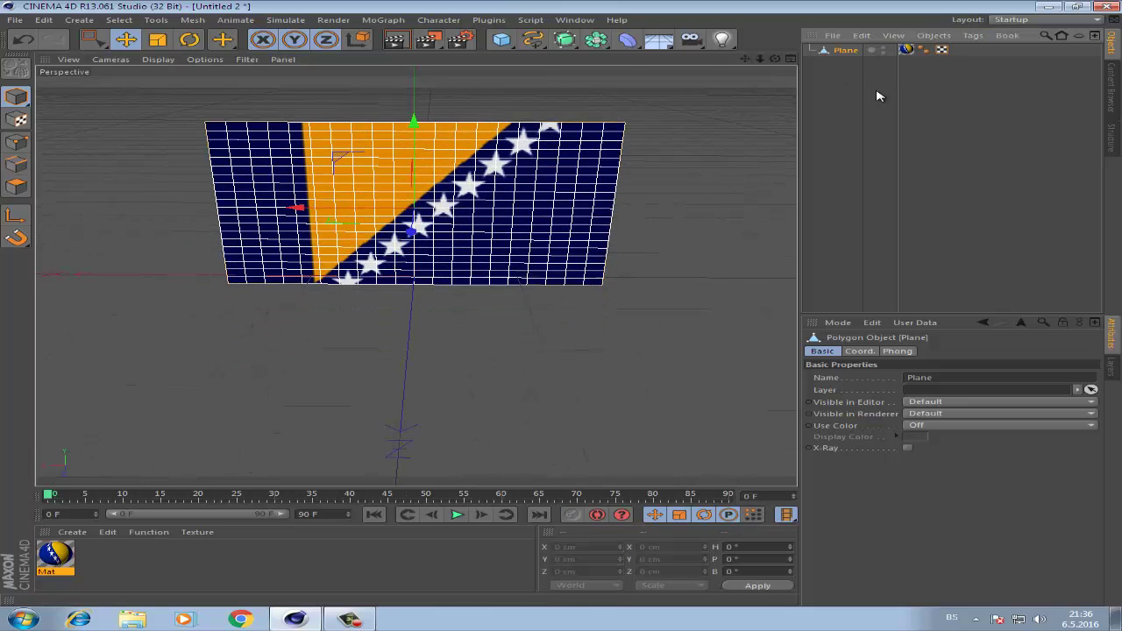
# Add a Cloth tag to the Plane with gravity 0 and wind direction X 3, Y 2.
pyautogui.click(847, 51)
pyautogui.rightClick(849, 52)
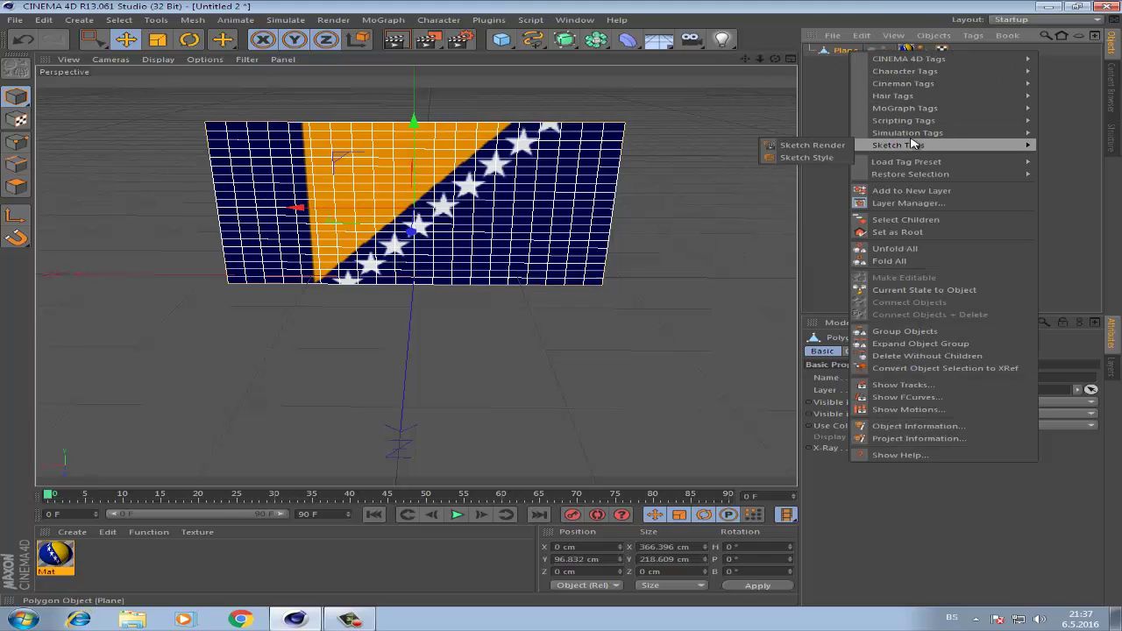
pyautogui.moveTo(907, 132)
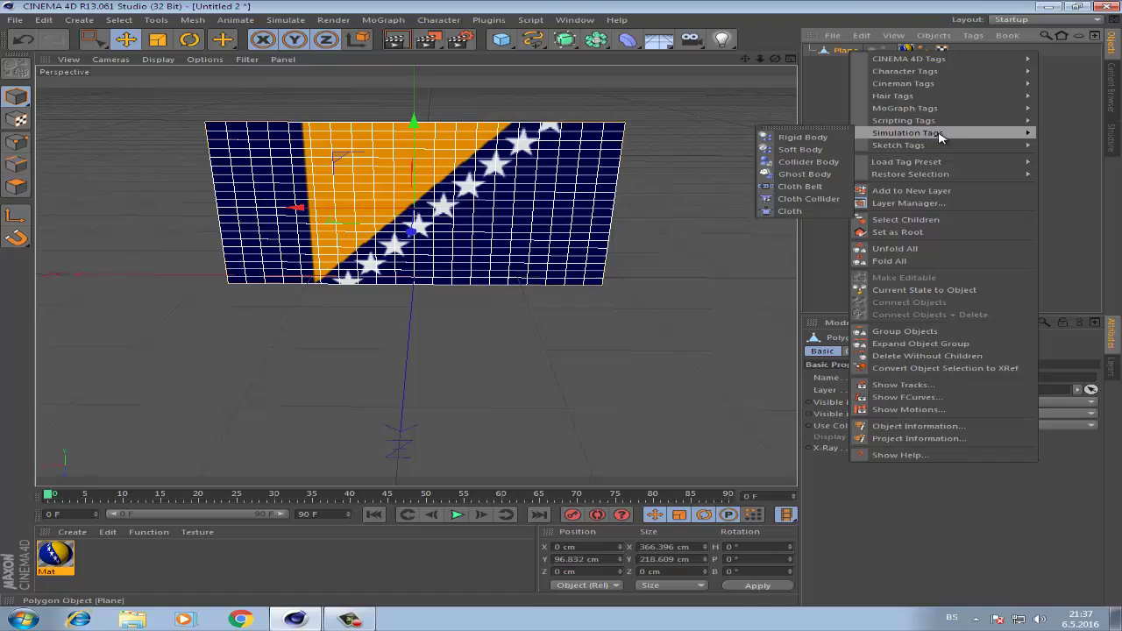
pyautogui.click(813, 215)
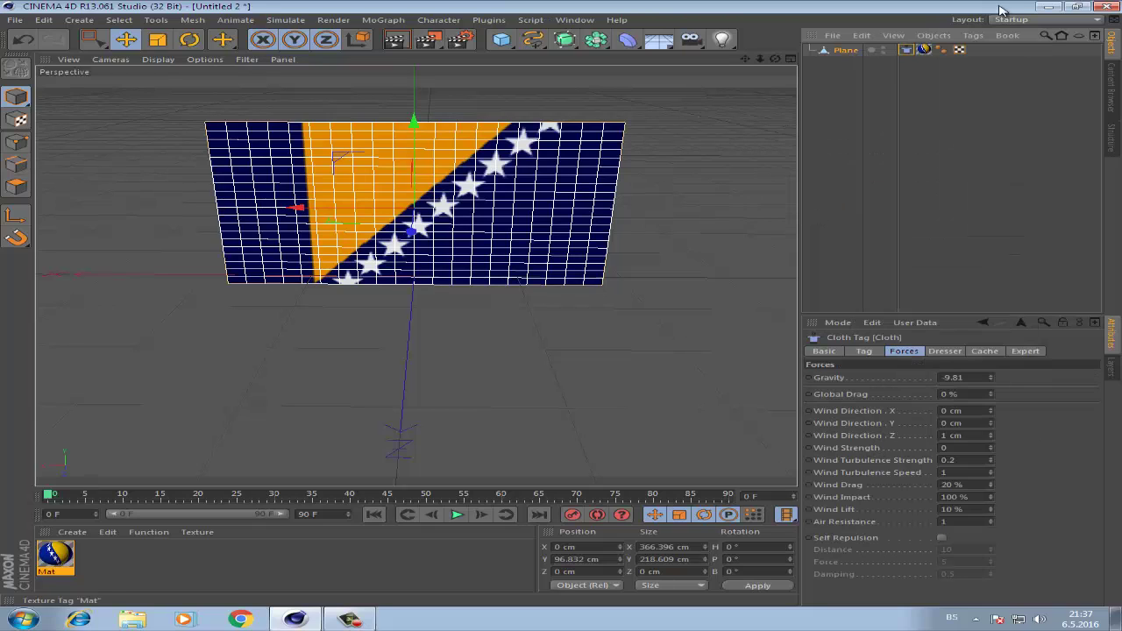
pyautogui.doubleClick(955, 377)
pyautogui.write('0')
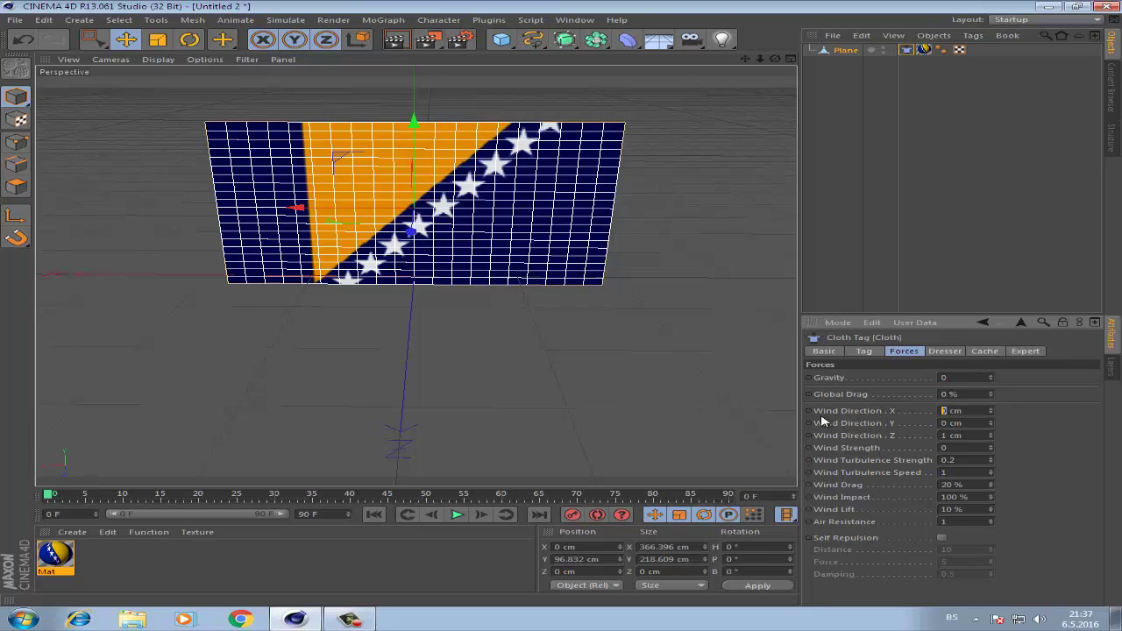
pyautogui.write('3')
pyautogui.press('Tab')
pyautogui.write('2')
pyautogui.press('Tab')
pyautogui.click(960, 352)
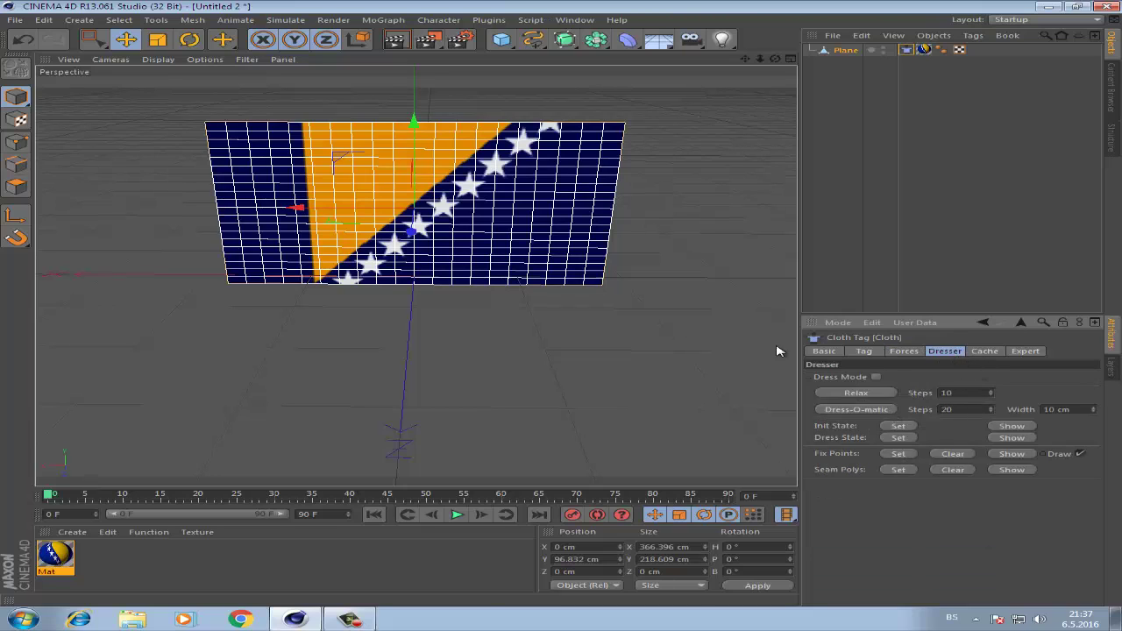
# In Point mode, select the left-edge column of points using Rectangle and Live Selection.
pyautogui.click(15, 144)
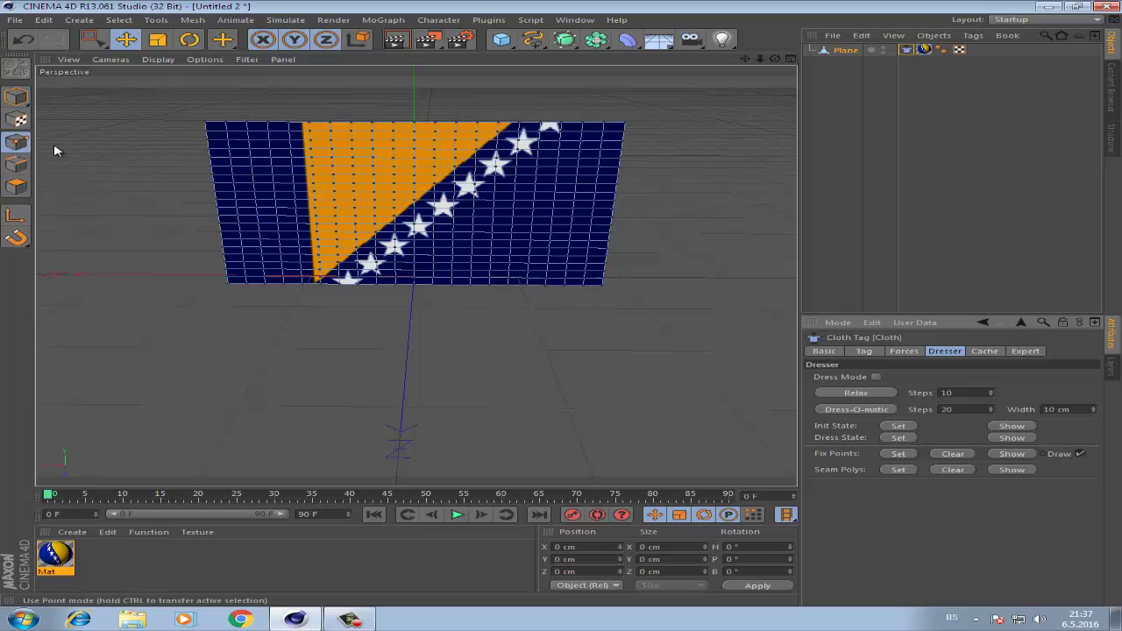
pyautogui.click(97, 41)
pyautogui.moveTo(223, 112)
pyautogui.mouseDown()
pyautogui.moveTo(225, 329)
pyautogui.moveTo(155, 314)
pyautogui.mouseUp()
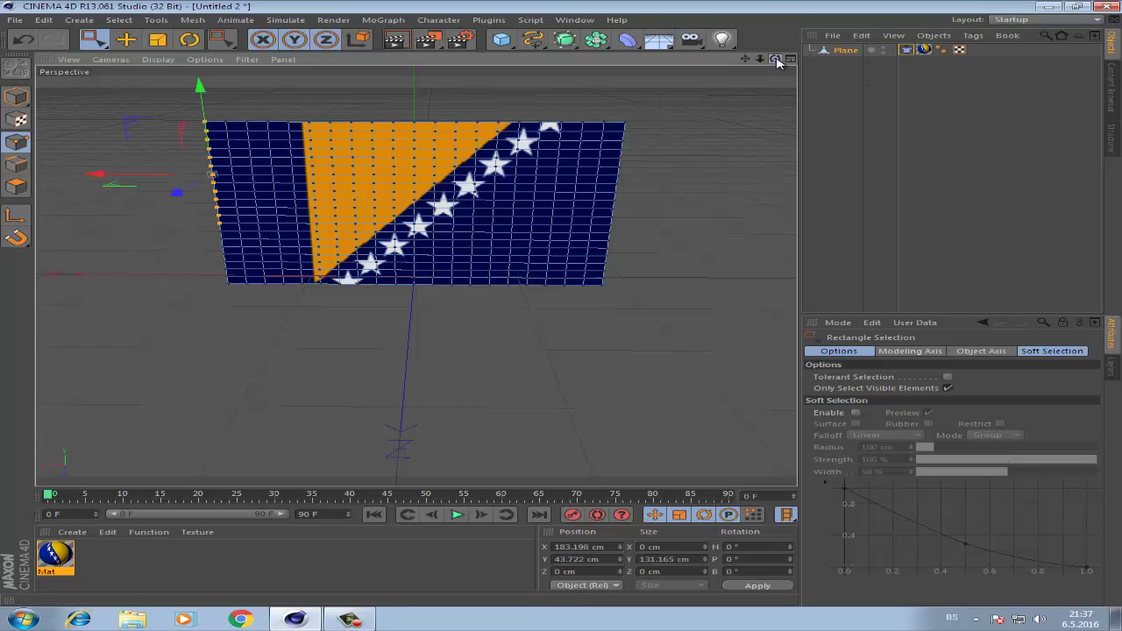
pyautogui.moveTo(776, 62); pyautogui.dragTo(301, 88)
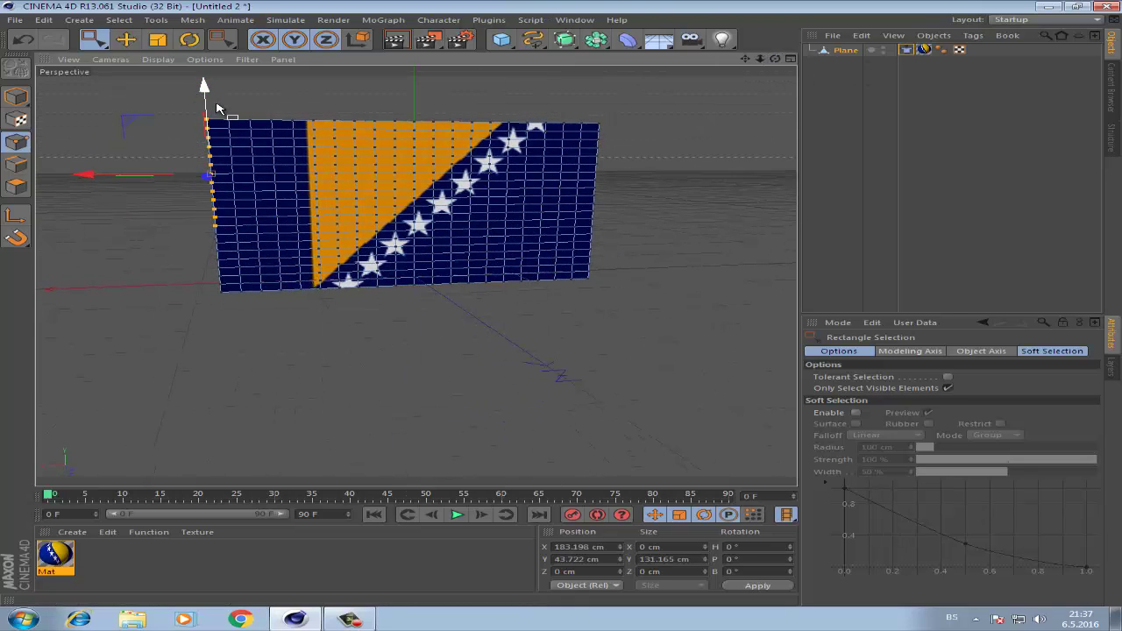
pyautogui.moveTo(218, 108); pyautogui.dragTo(233, 335)
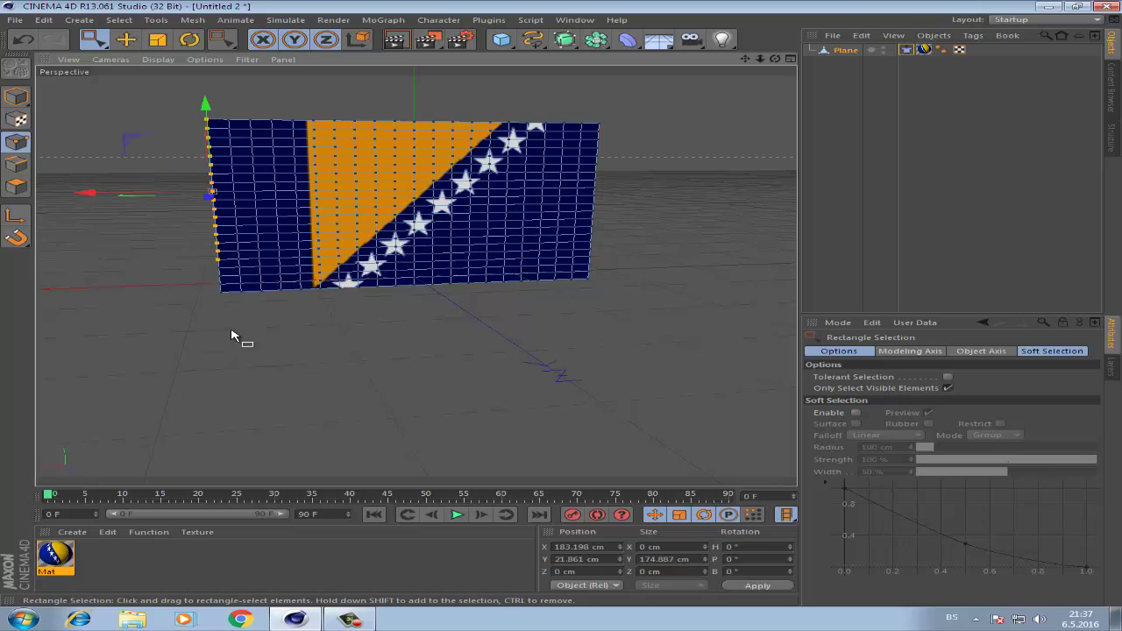
pyautogui.moveTo(236, 344)
pyautogui.mouseDown()
pyautogui.moveTo(155, 112)
pyautogui.moveTo(63, 458)
pyautogui.mouseUp()
pyautogui.moveTo(93, 39); pyautogui.dragTo(124, 57)
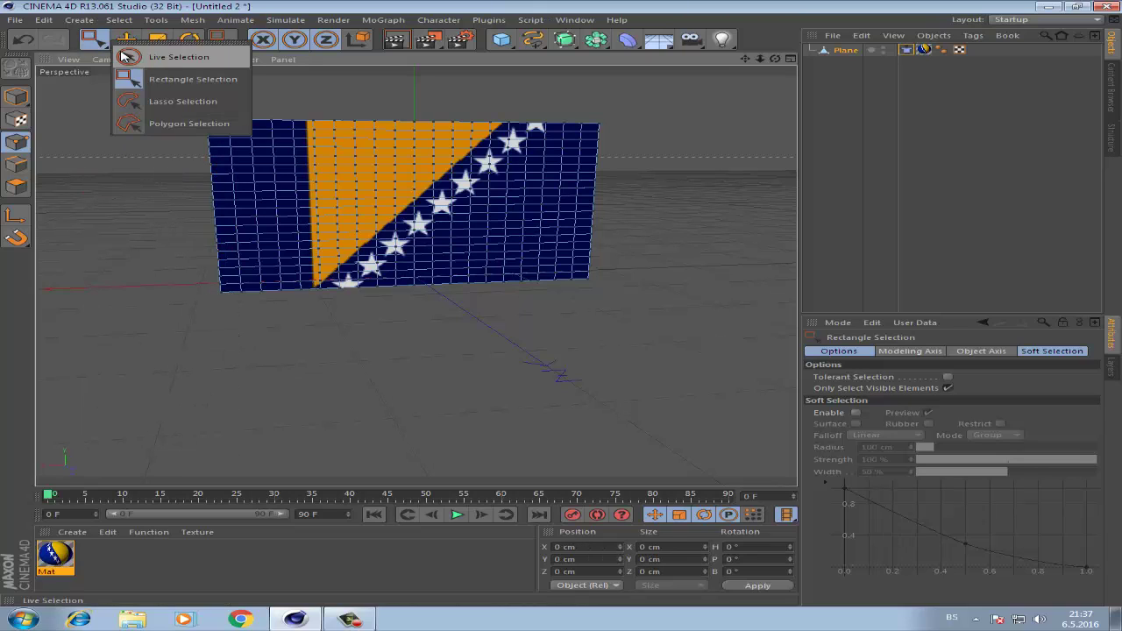
pyautogui.click(123, 53)
pyautogui.moveTo(208, 125); pyautogui.dragTo(233, 304)
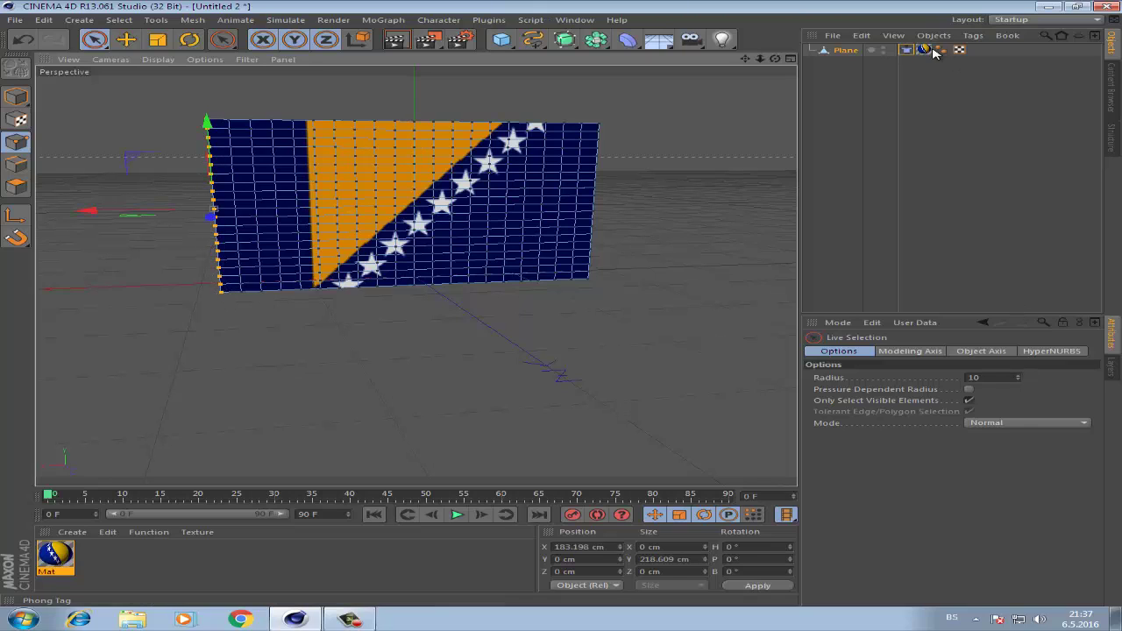
# Set the selected left-edge points as the cloth's fixed points, then review the Expert and Cache tabs.
pyautogui.click(924, 49)
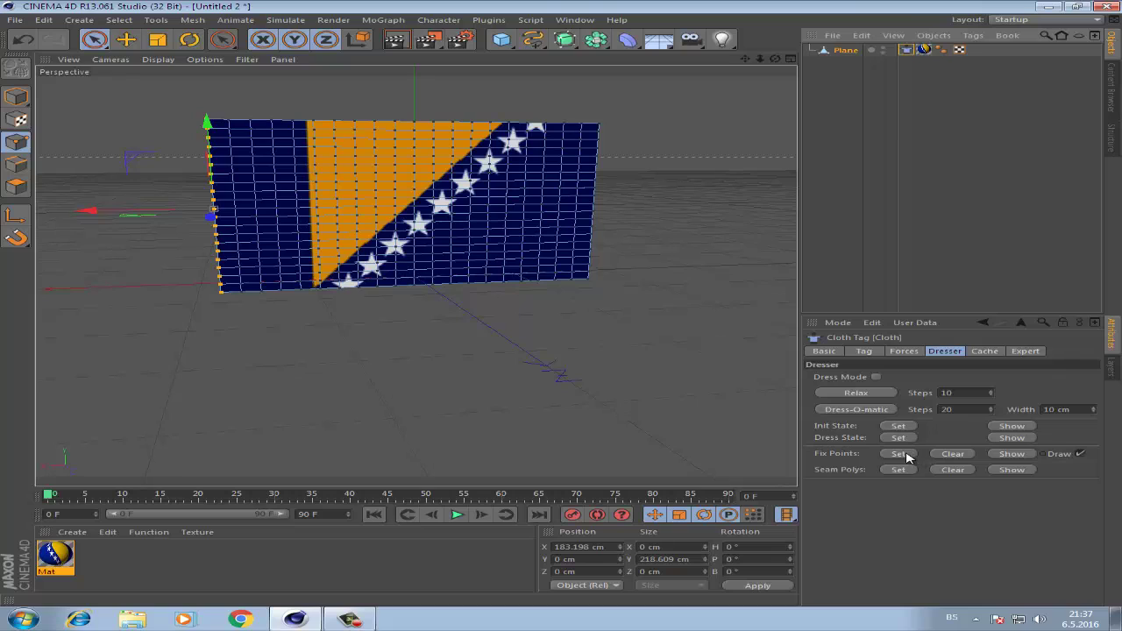
pyautogui.click(897, 455)
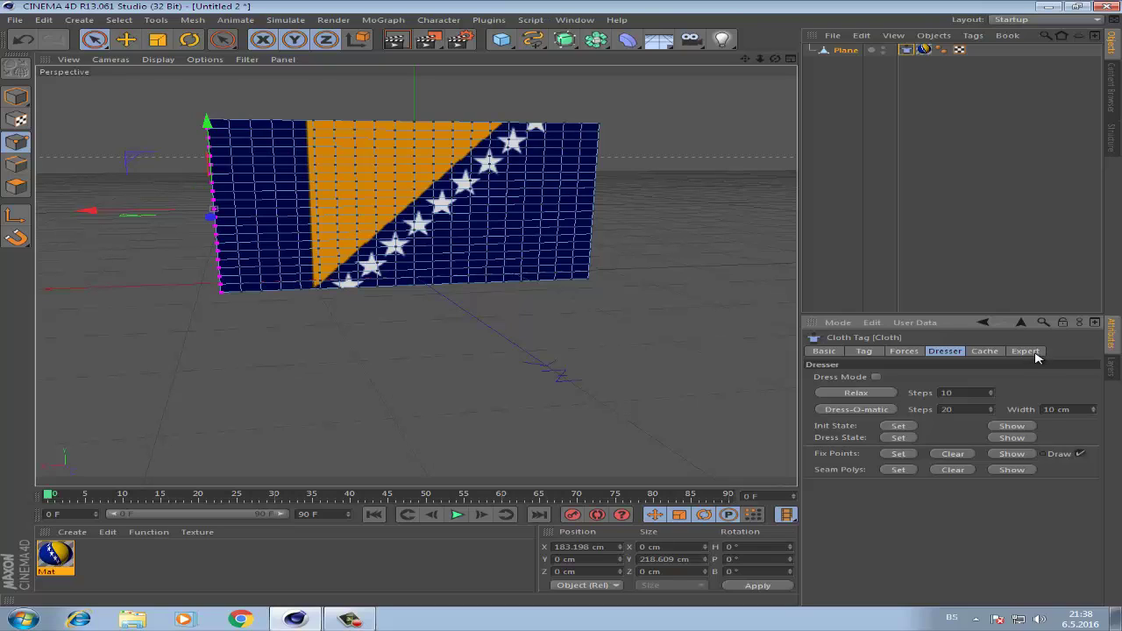
pyautogui.click(1027, 351)
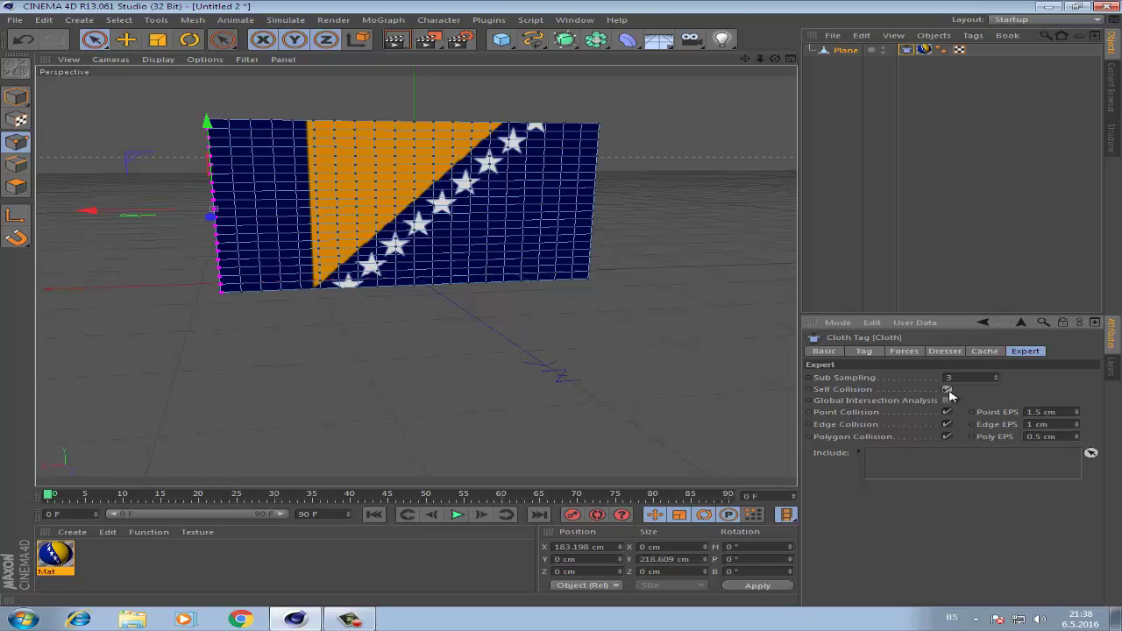
pyautogui.click(985, 352)
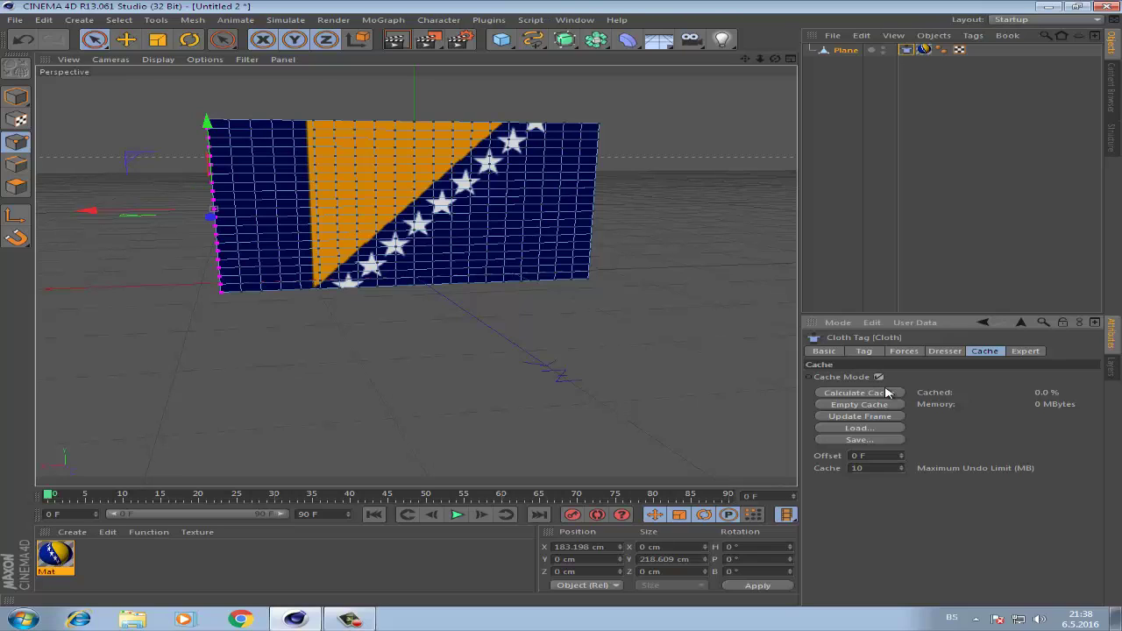
pyautogui.click(846, 50)
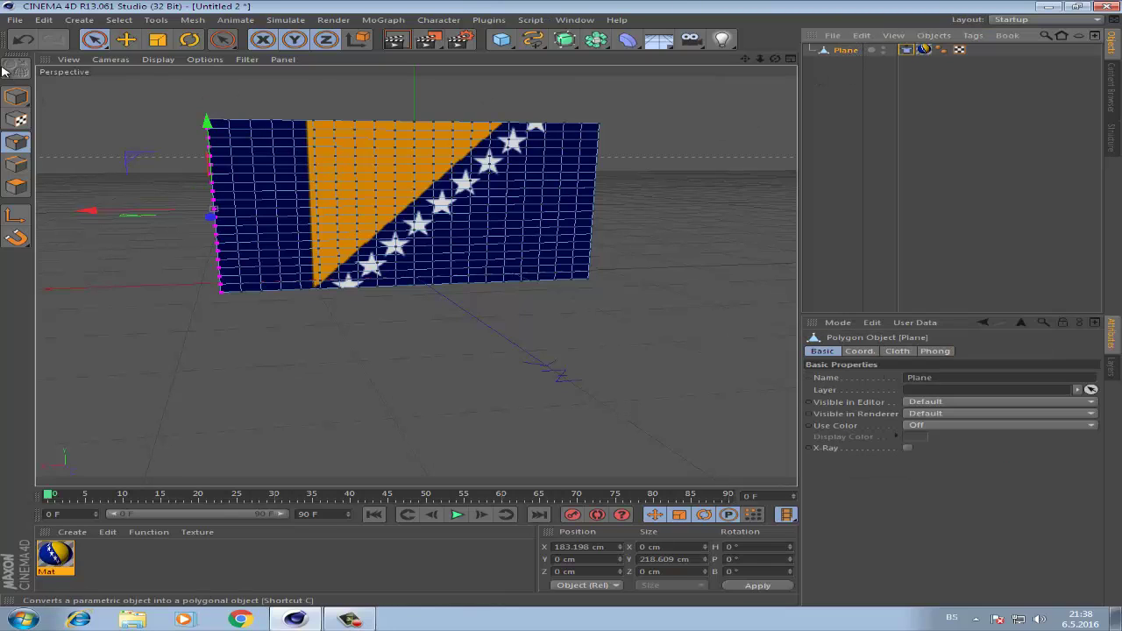
# Return to Model mode, try shifting the plane's axis left, and undo it.
pyautogui.click(17, 97)
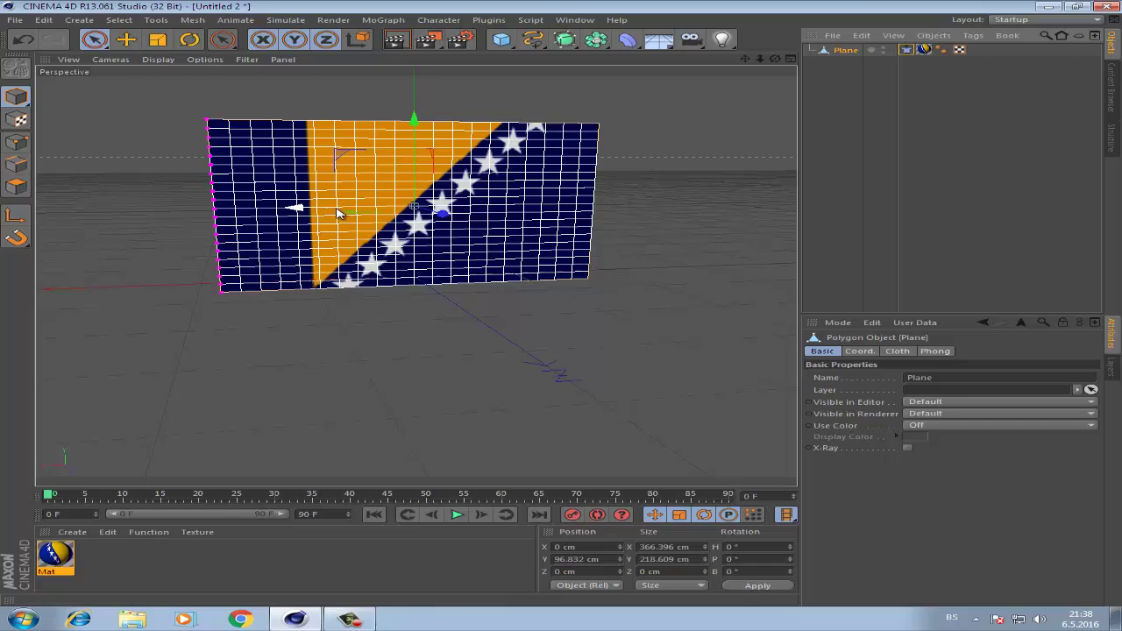
pyautogui.moveTo(340, 205); pyautogui.dragTo(58, 230)
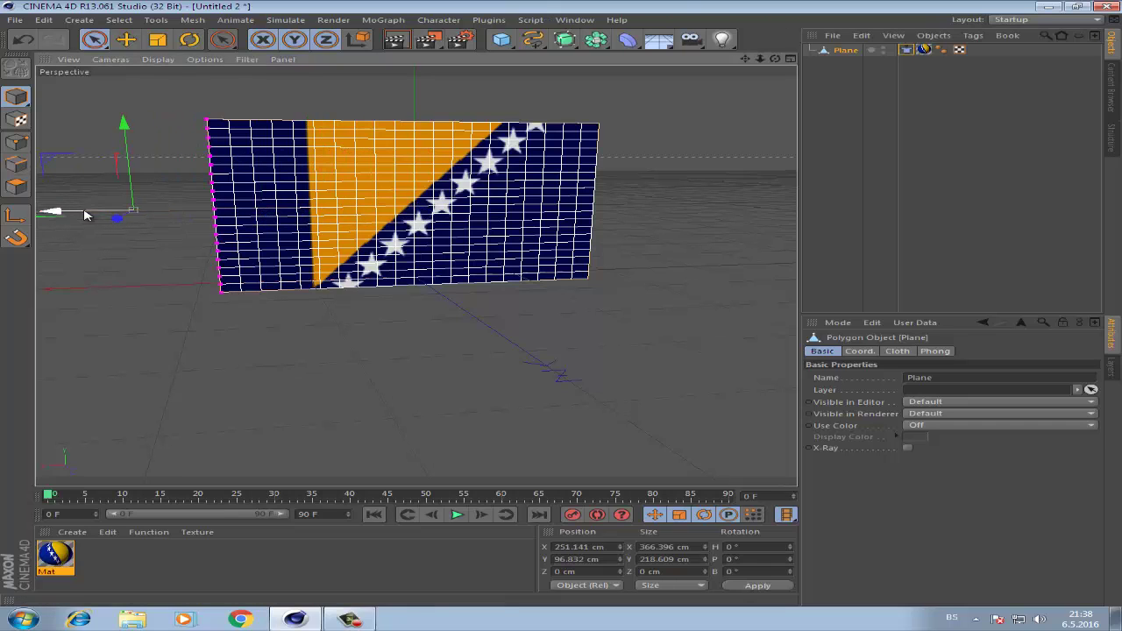
pyautogui.click(39, 41)
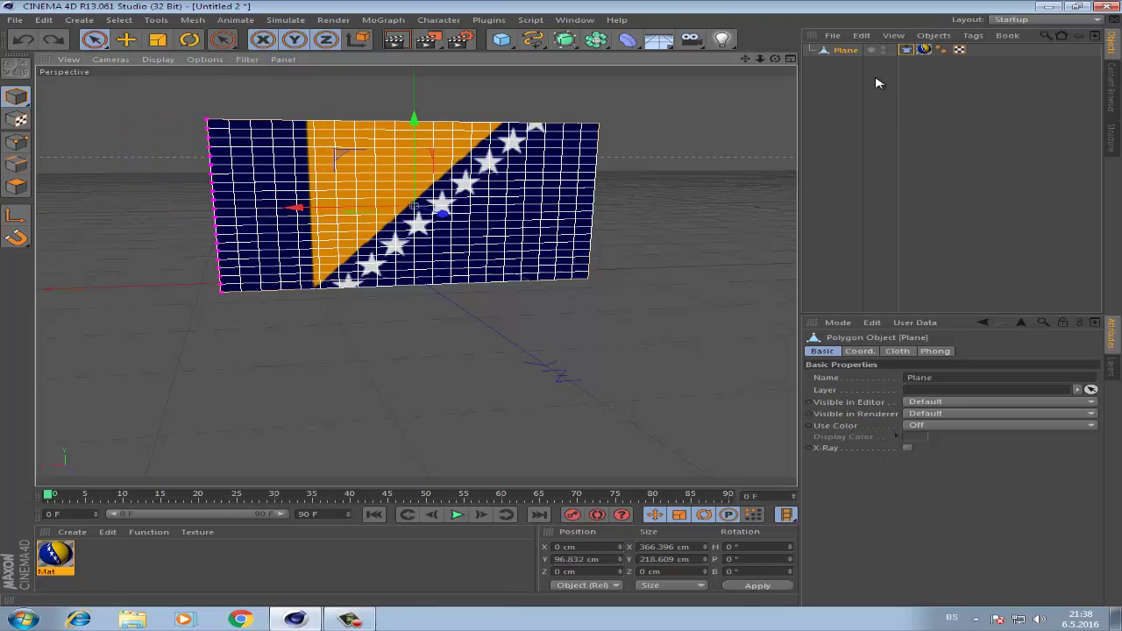
# Select the plane's Cloth tag and show its Cache settings.
pyautogui.click(916, 51)
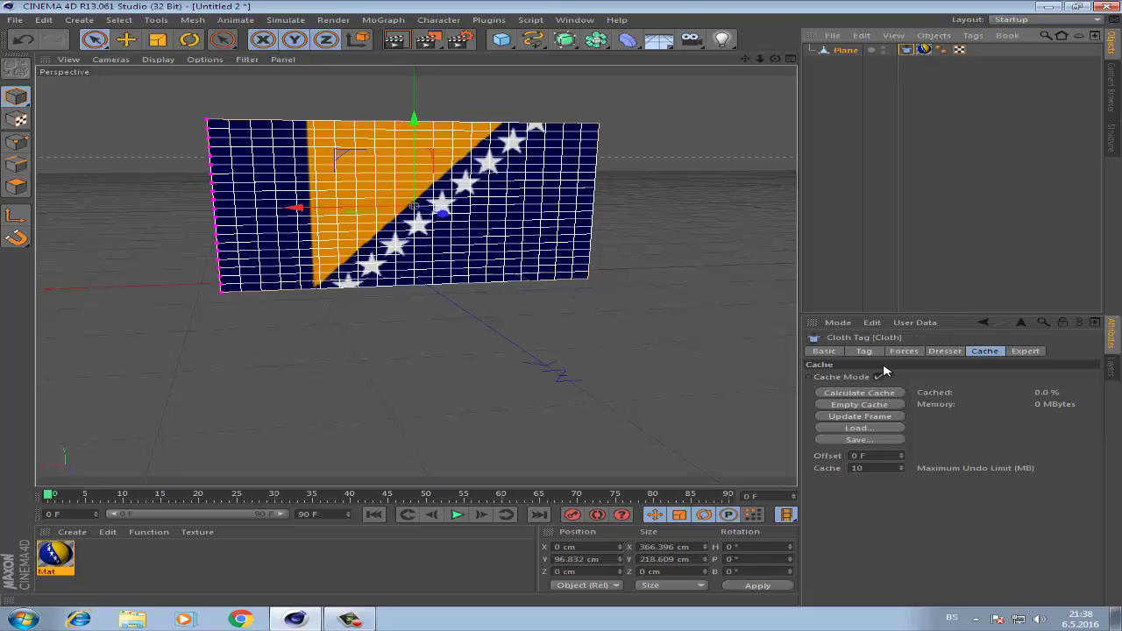
pyautogui.click(929, 353)
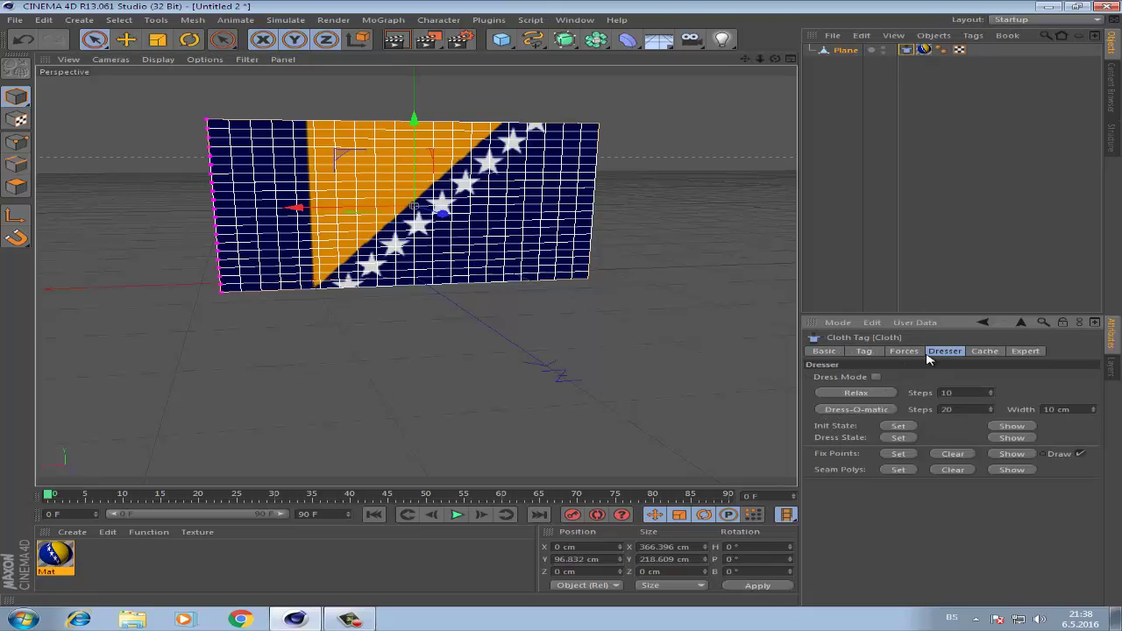
pyautogui.click(919, 351)
pyautogui.click(979, 352)
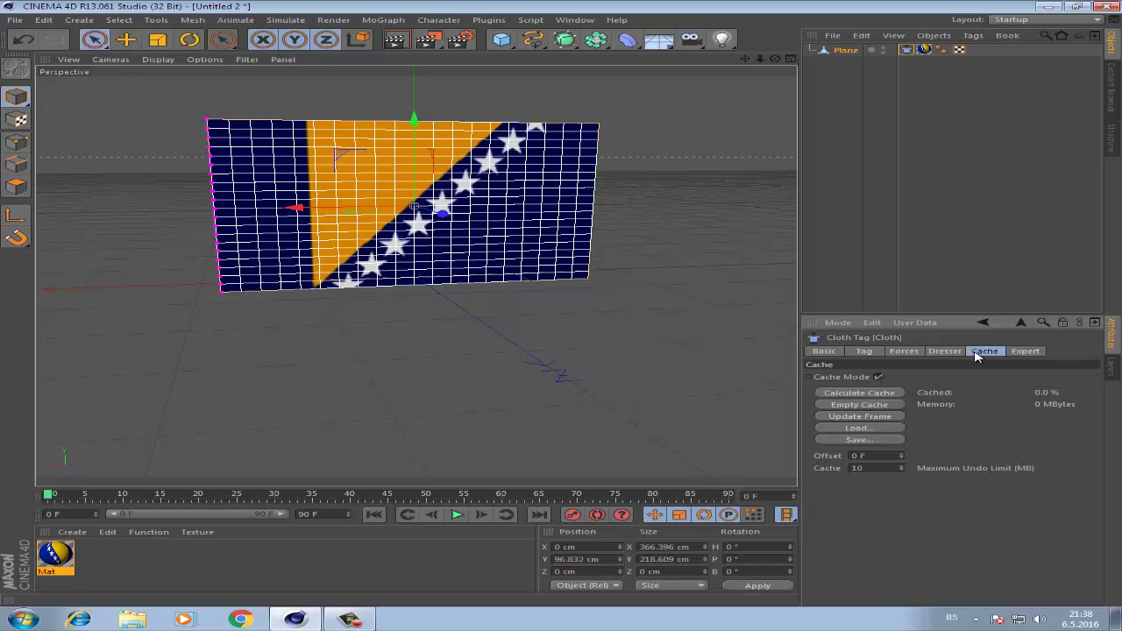
# Calculate the full cloth cache and raise the plane to Y 122.91 cm.
pyautogui.click(863, 393)
pyautogui.moveTo(415, 126); pyautogui.dragTo(421, 105)
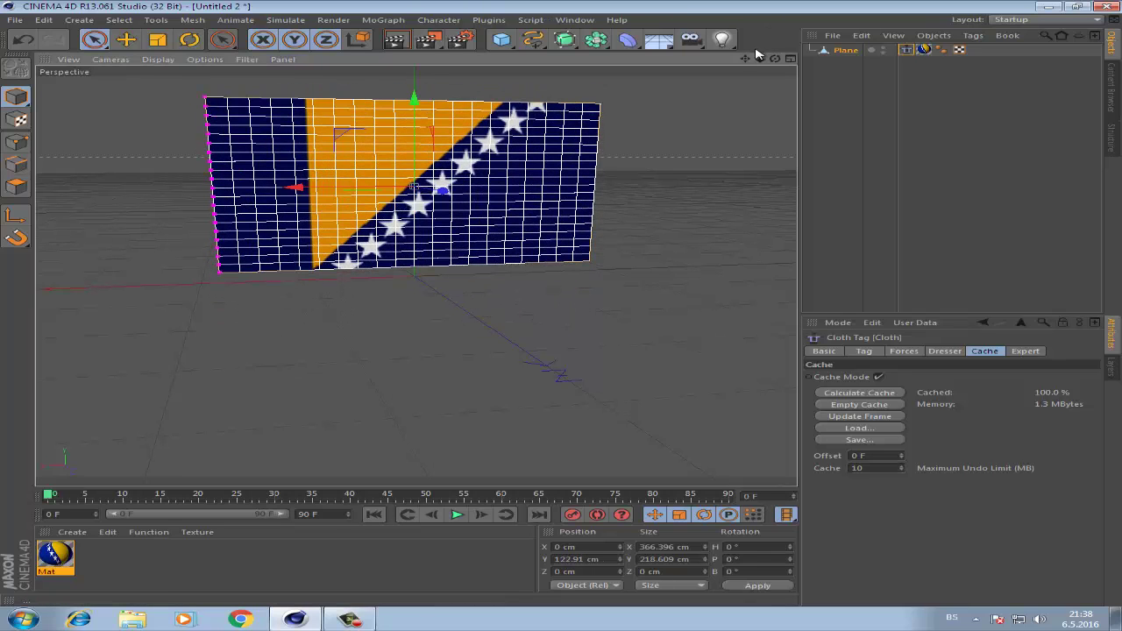
pyautogui.moveTo(565, 318)
pyautogui.keyDown('alt'); pyautogui.mouseDown(button='middle')
pyautogui.moveTo(565, 308)
pyautogui.moveTo(576, 485)
pyautogui.mouseUp(button='middle'); pyautogui.keyUp('alt')
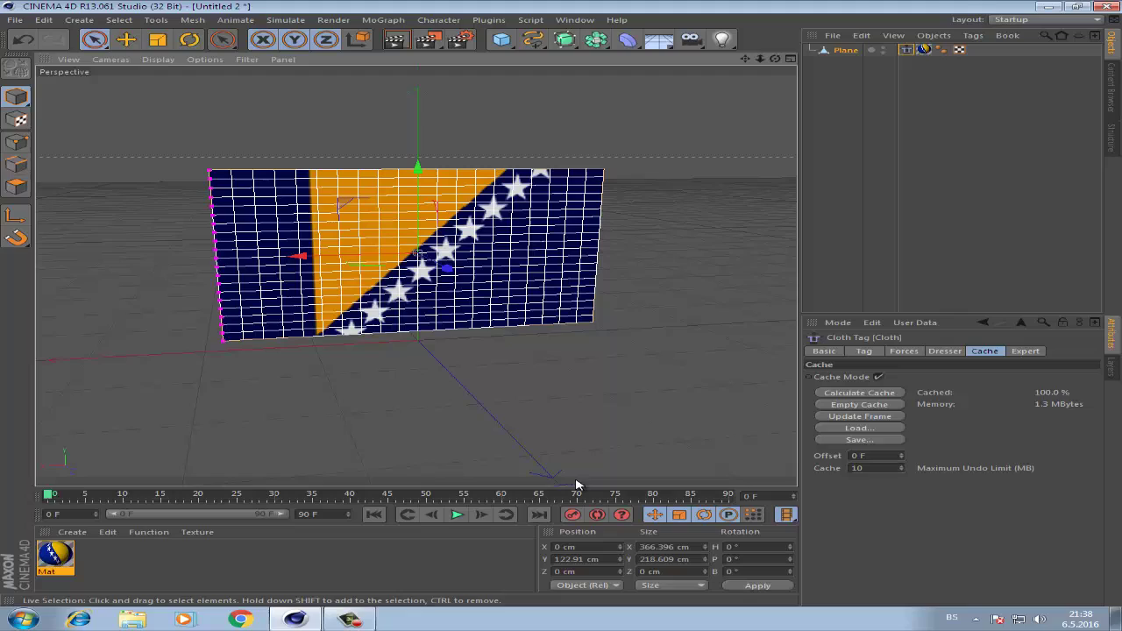
# Play the simulation to watch the pinned flag waving, then stop playback.
pyautogui.click(457, 516)
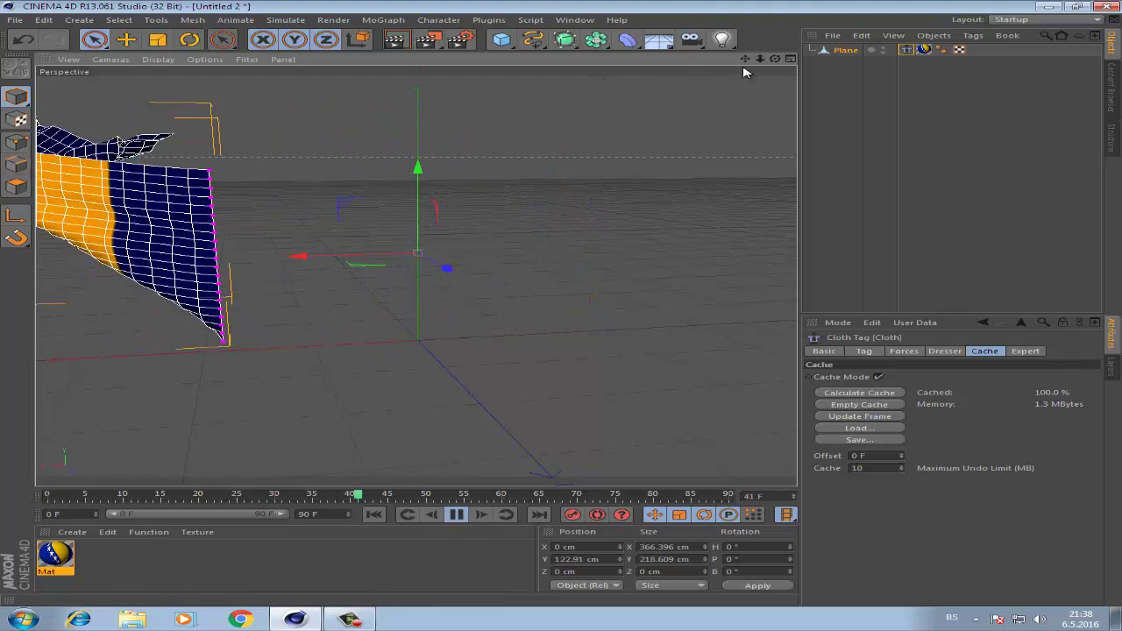
pyautogui.scroll(-2, 562, 309)
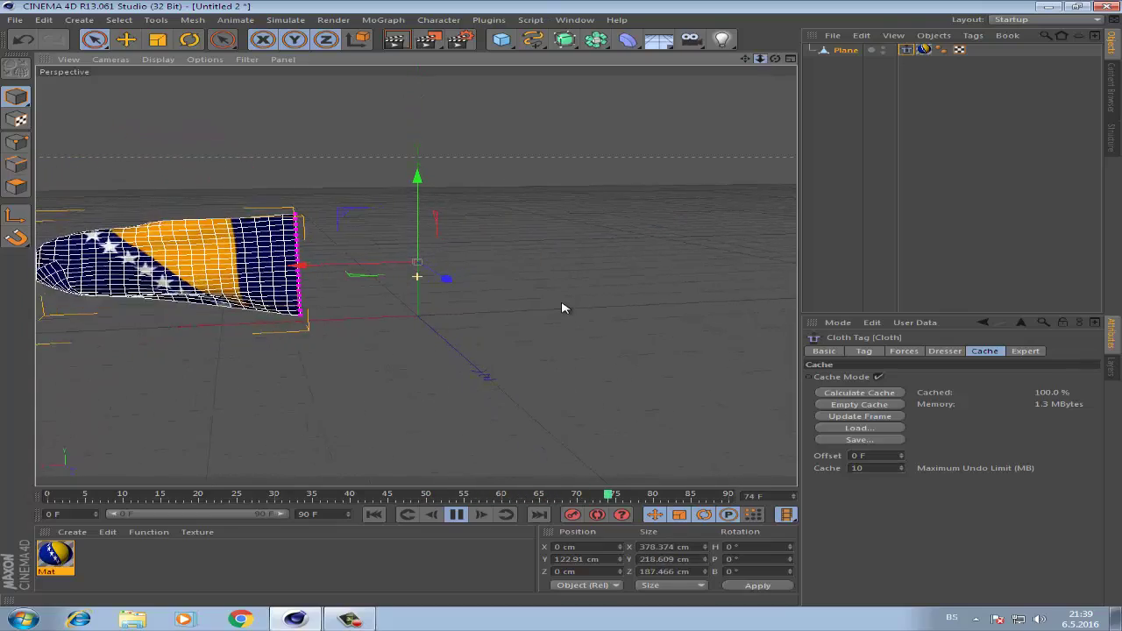
pyautogui.keyDown('alt'); pyautogui.moveTo(563, 308); pyautogui.dragTo(491, 290); pyautogui.keyUp('alt')
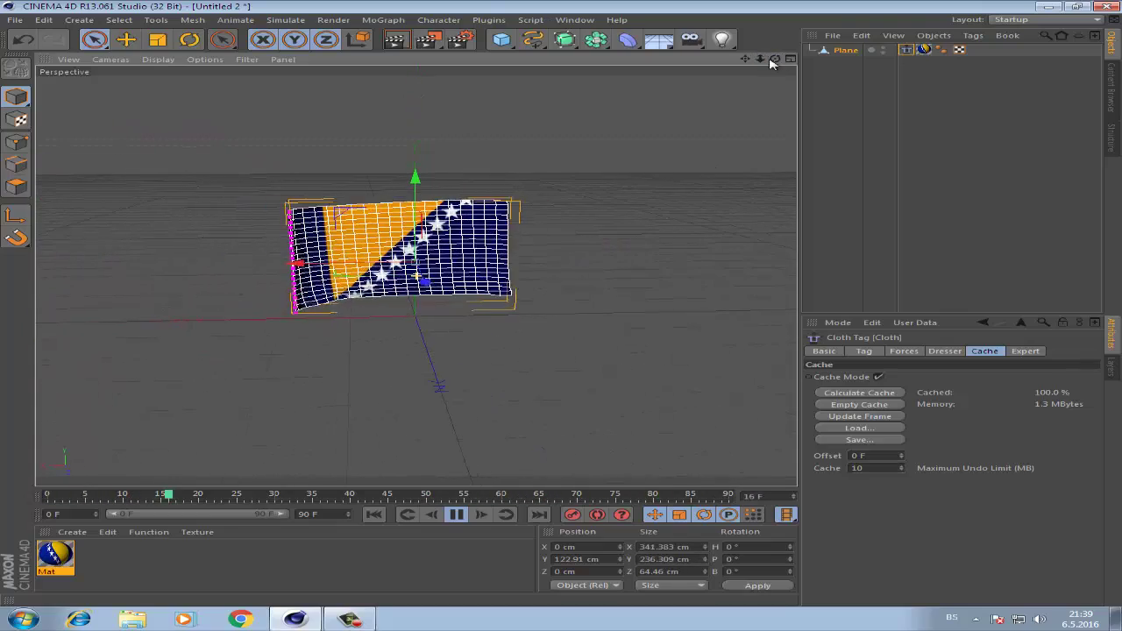
pyautogui.click(457, 514)
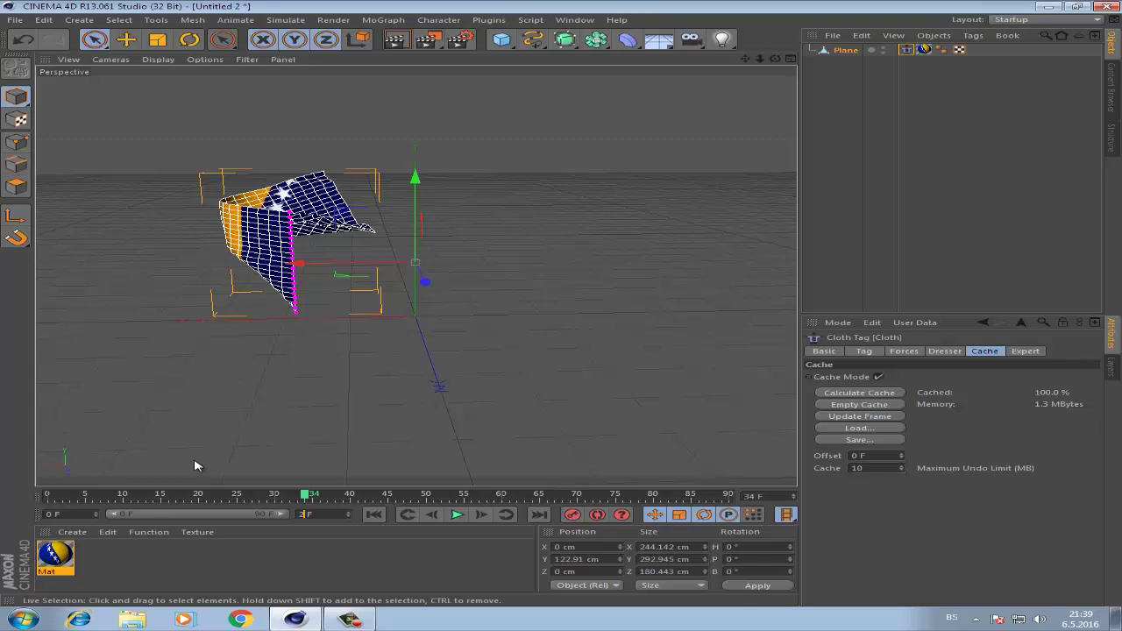
# Extend the timeline to 200 frames and play the animation.
pyautogui.click(365, 445)
pyautogui.moveTo(198, 514); pyautogui.dragTo(322, 513)
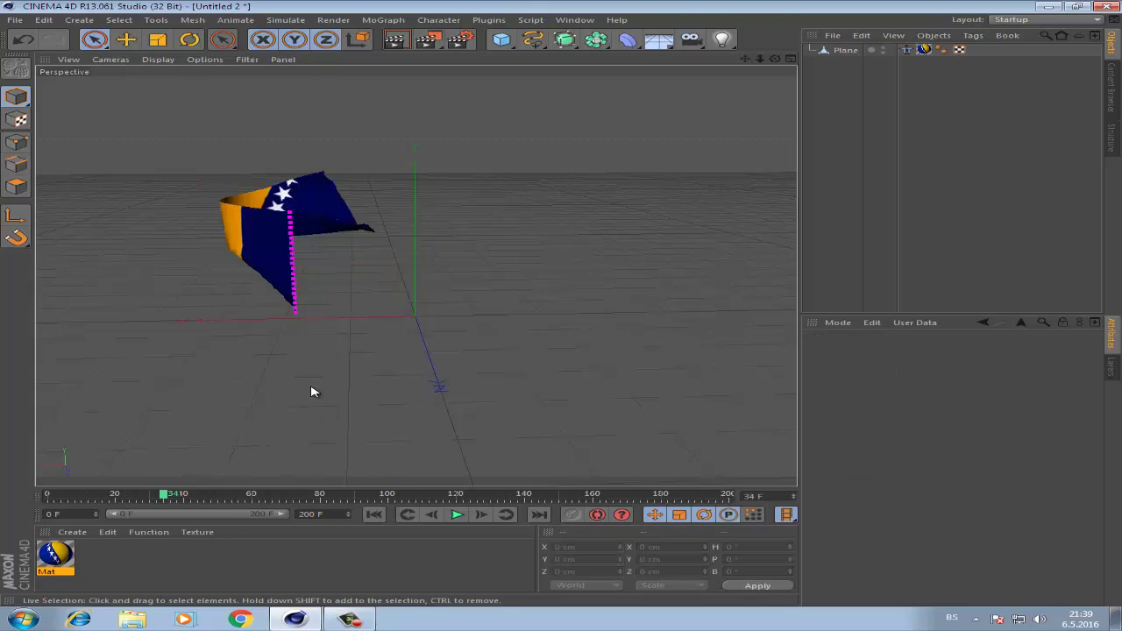
pyautogui.click(457, 515)
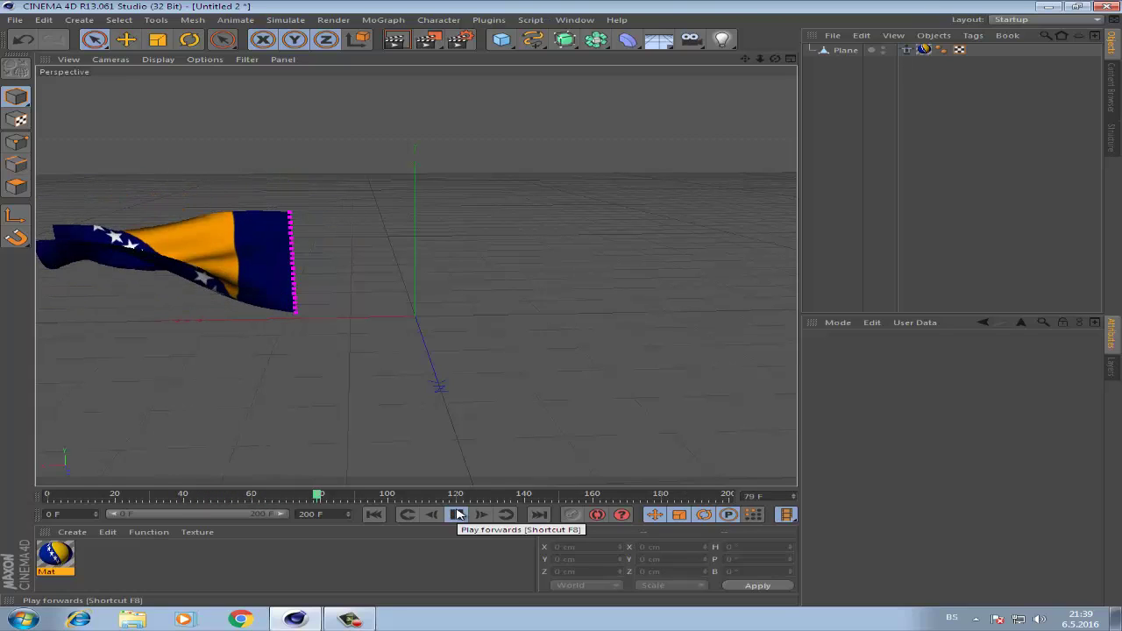
# Select the flag's Cloth tag and bring up its Forces settings for the wind.
pyautogui.click(846, 50)
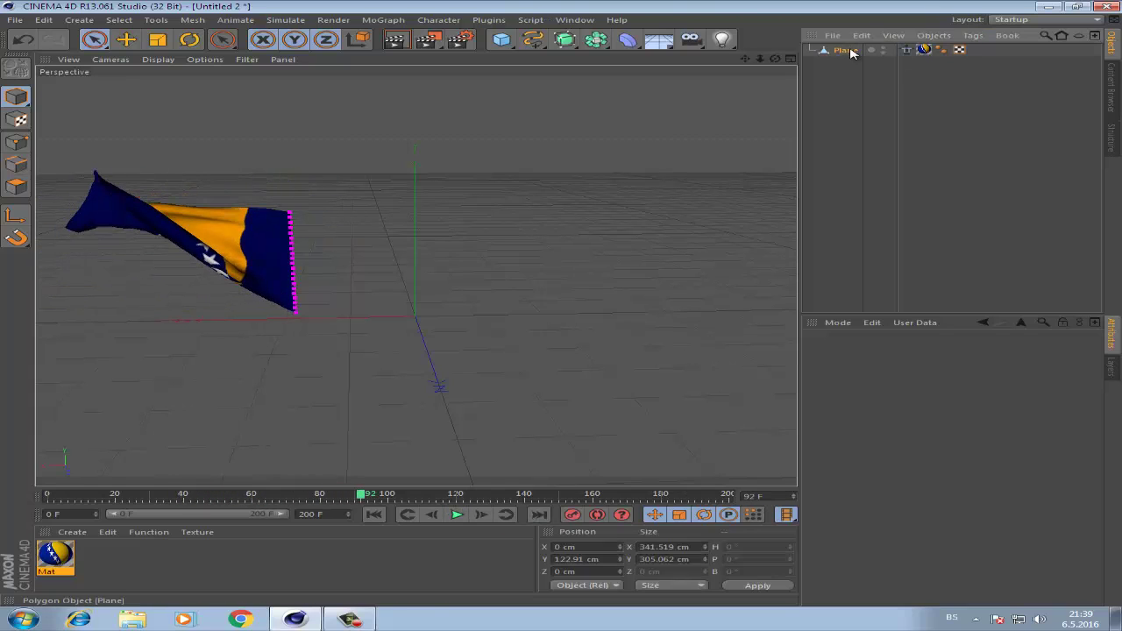
pyautogui.click(908, 50)
pyautogui.click(900, 352)
pyautogui.write('5')
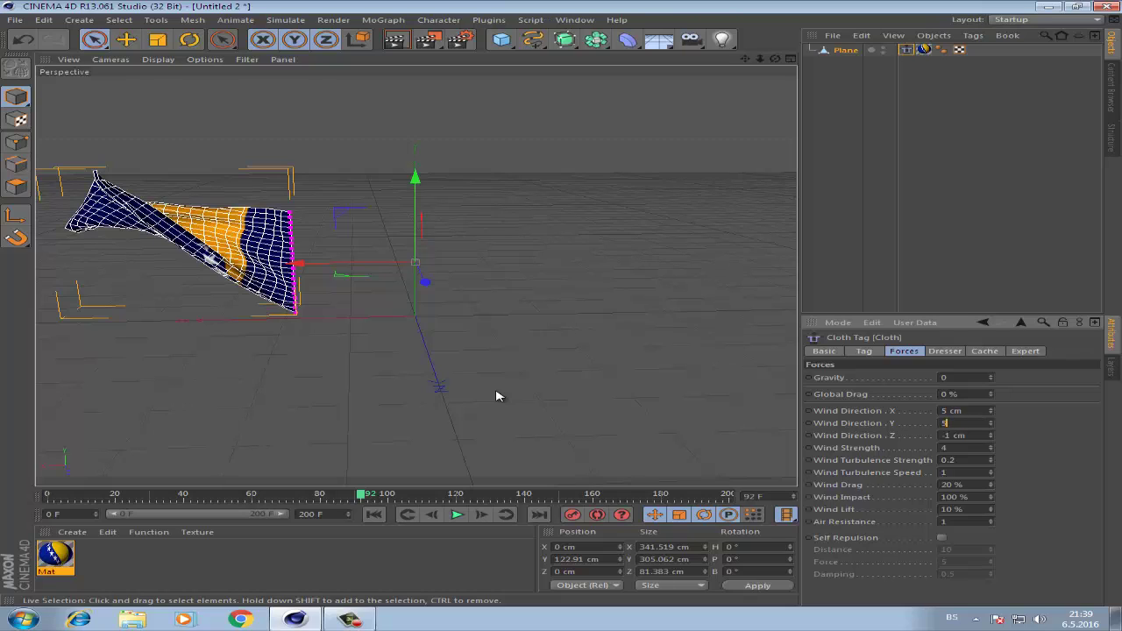
# Commit the 5 cm wind Y direction, then recalculate the flag's cloth cache.
pyautogui.click(457, 515)
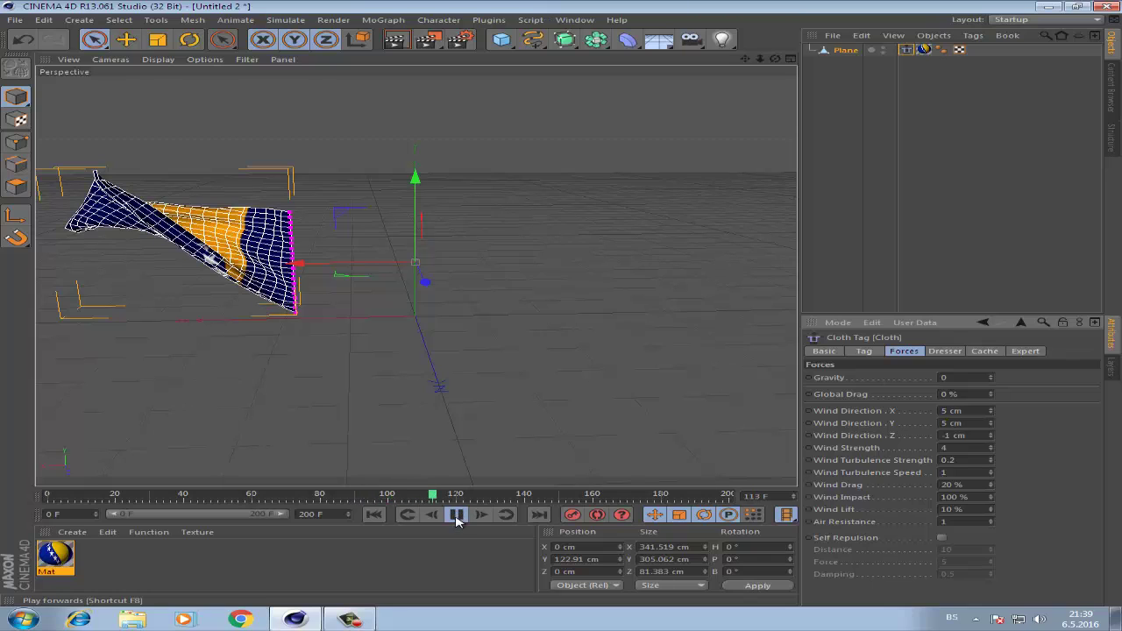
pyautogui.click(456, 516)
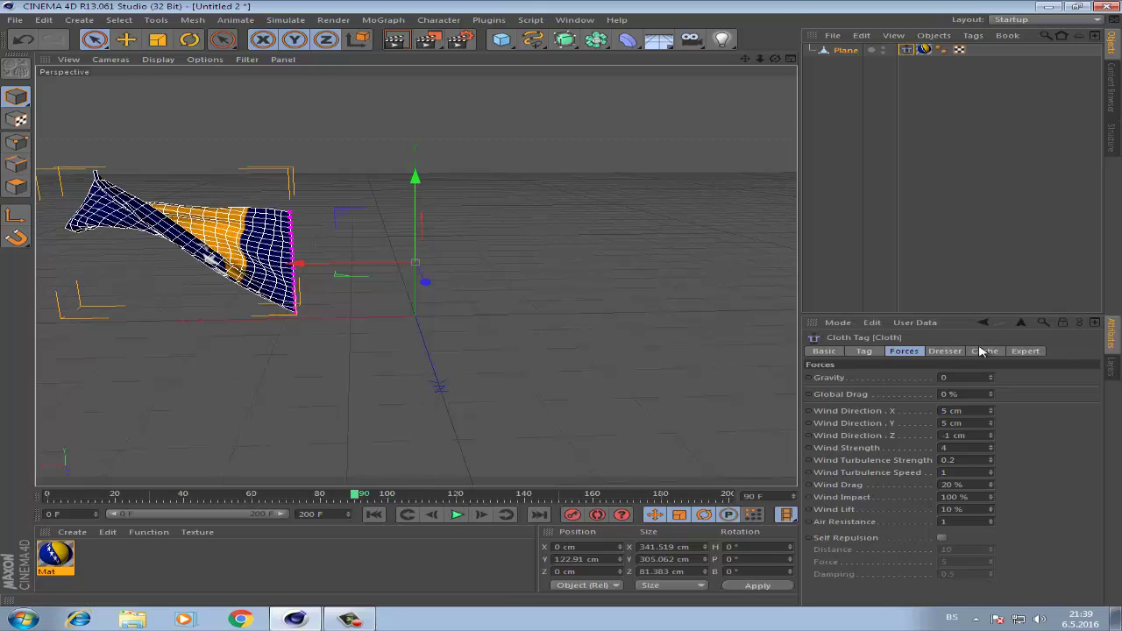
pyautogui.click(944, 351)
pyautogui.click(983, 352)
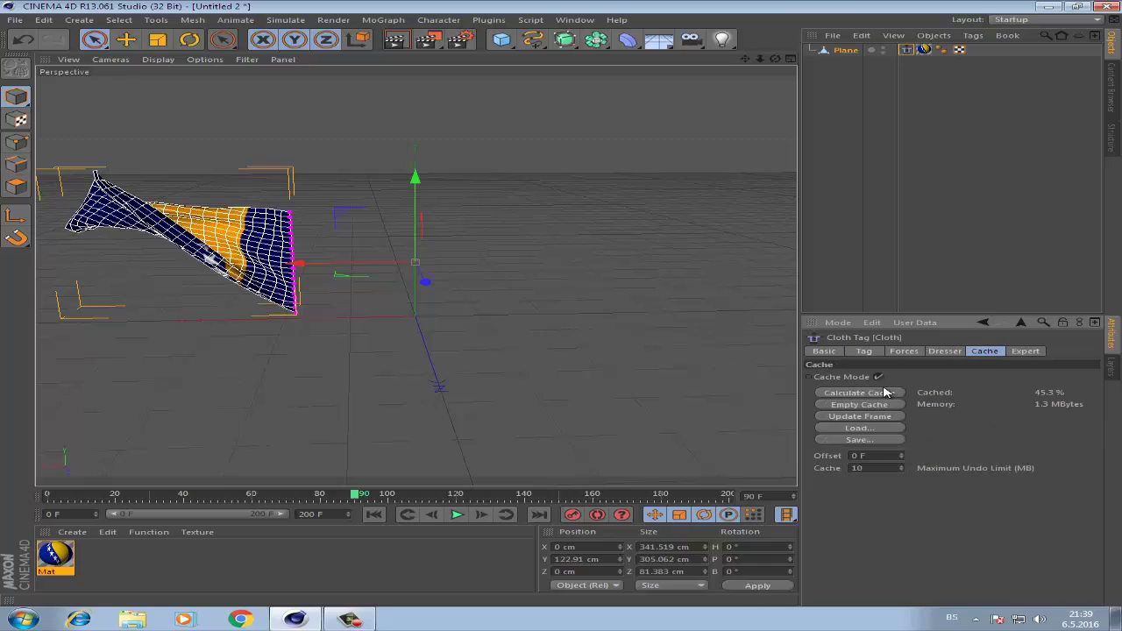
pyautogui.click(885, 393)
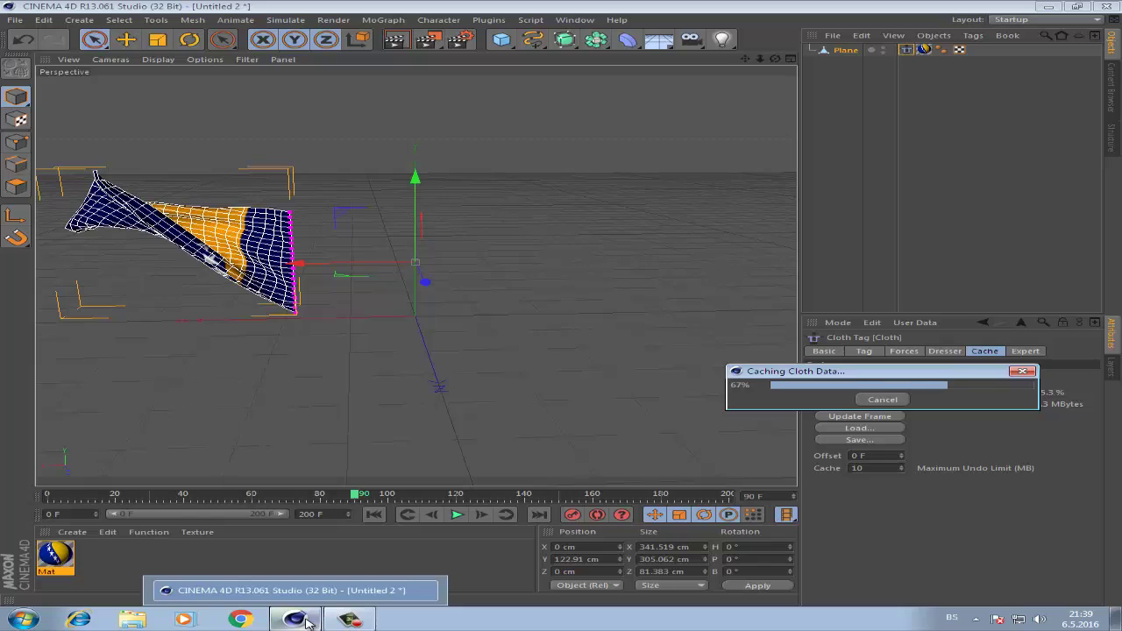
# Watch the Like video clip in Windows Media Player, then return to Cinema 4D.
pyautogui.click(309, 620)
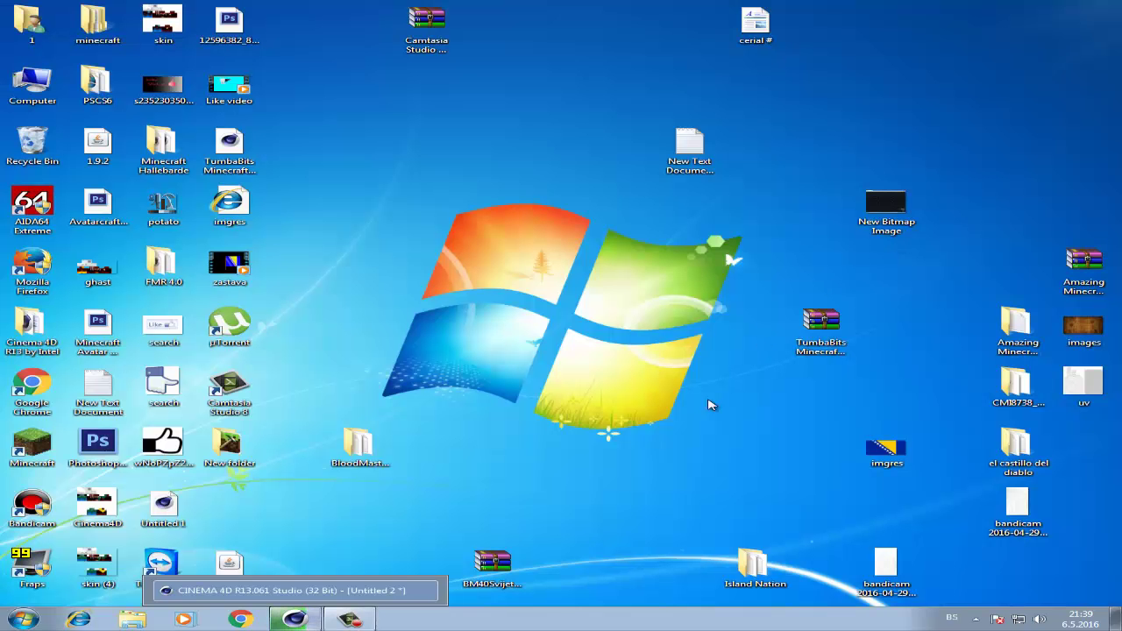
pyautogui.doubleClick(231, 102)
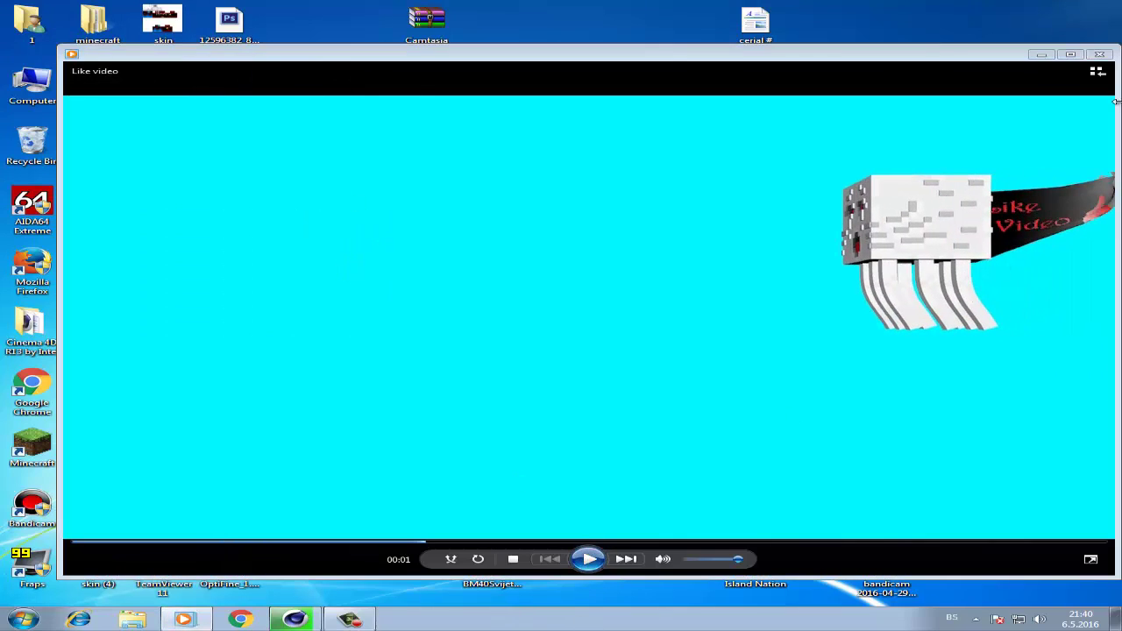
pyautogui.click(1110, 55)
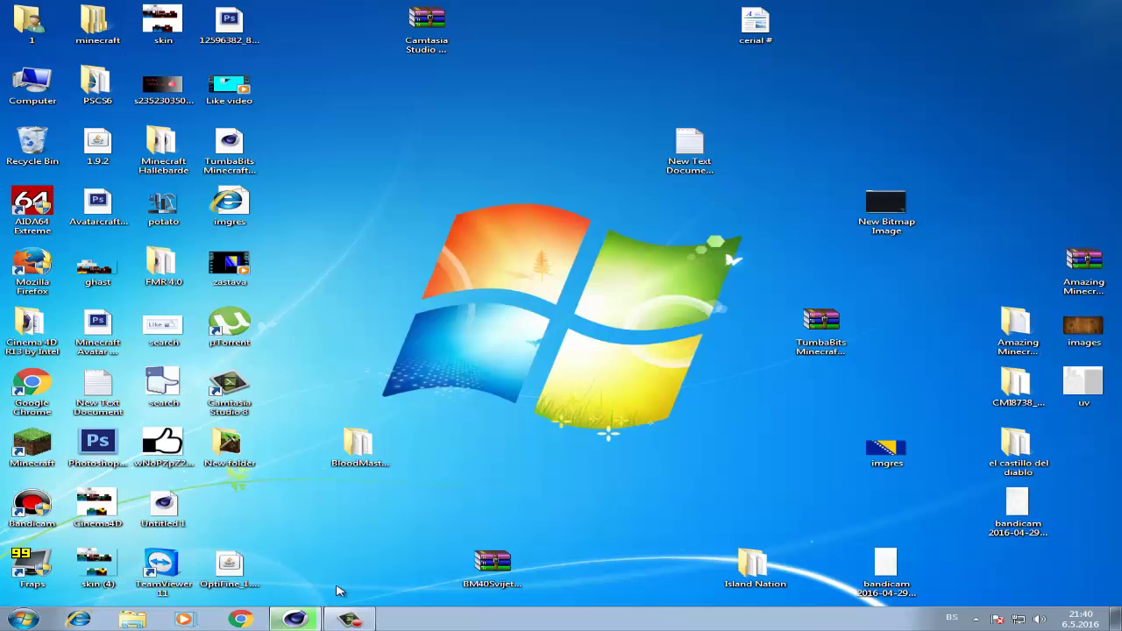
pyautogui.click(315, 623)
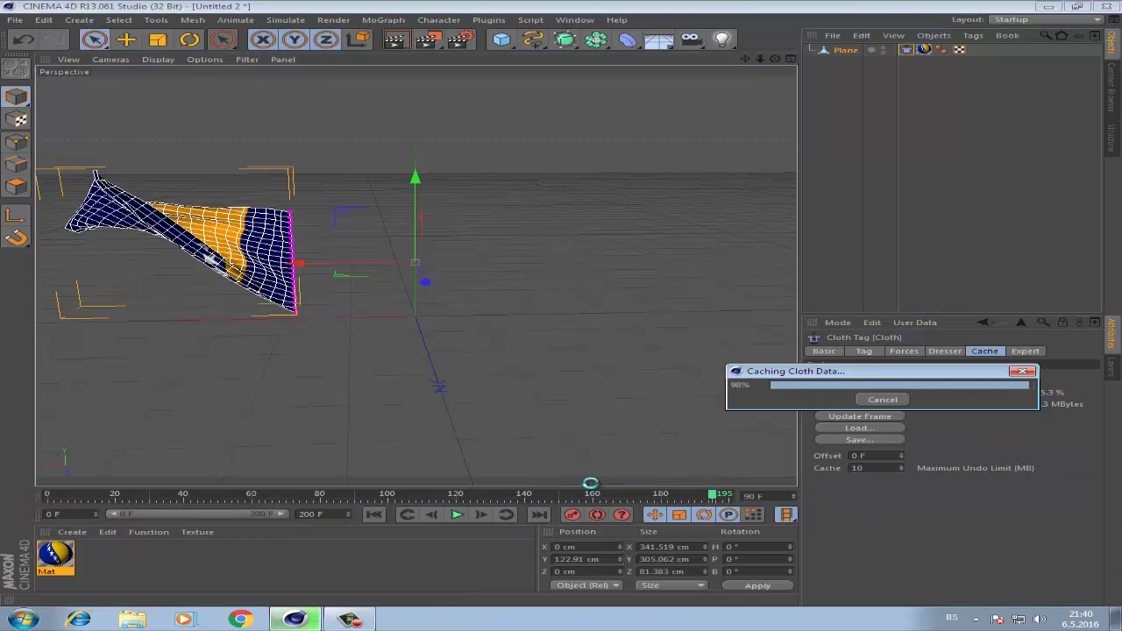
# Play the recalculated flag animation, then zoom in and orbit to a new angle.
pyautogui.click(456, 515)
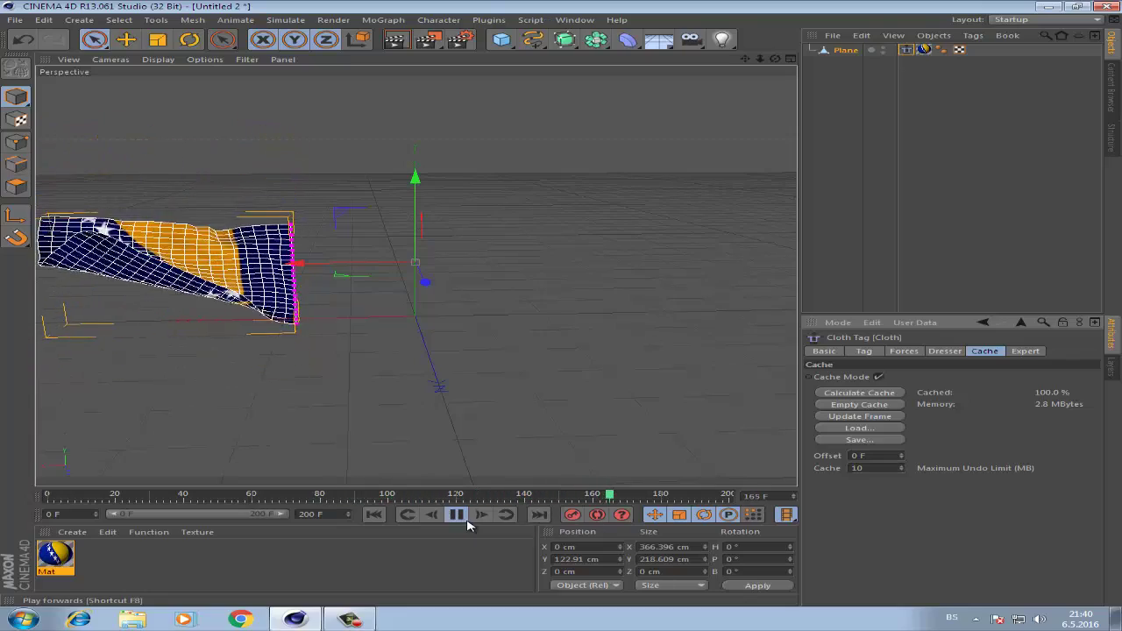
pyautogui.click(456, 516)
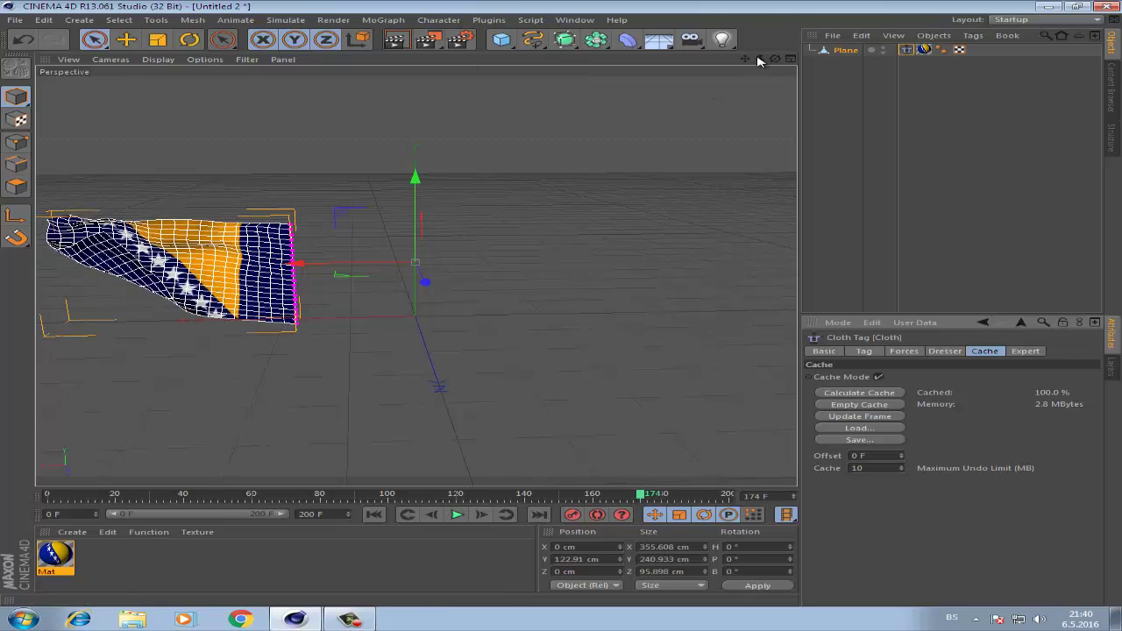
pyautogui.scroll(2, 570, 310)
pyautogui.scroll(2, 571, 310)
pyautogui.scroll(2, 574, 309)
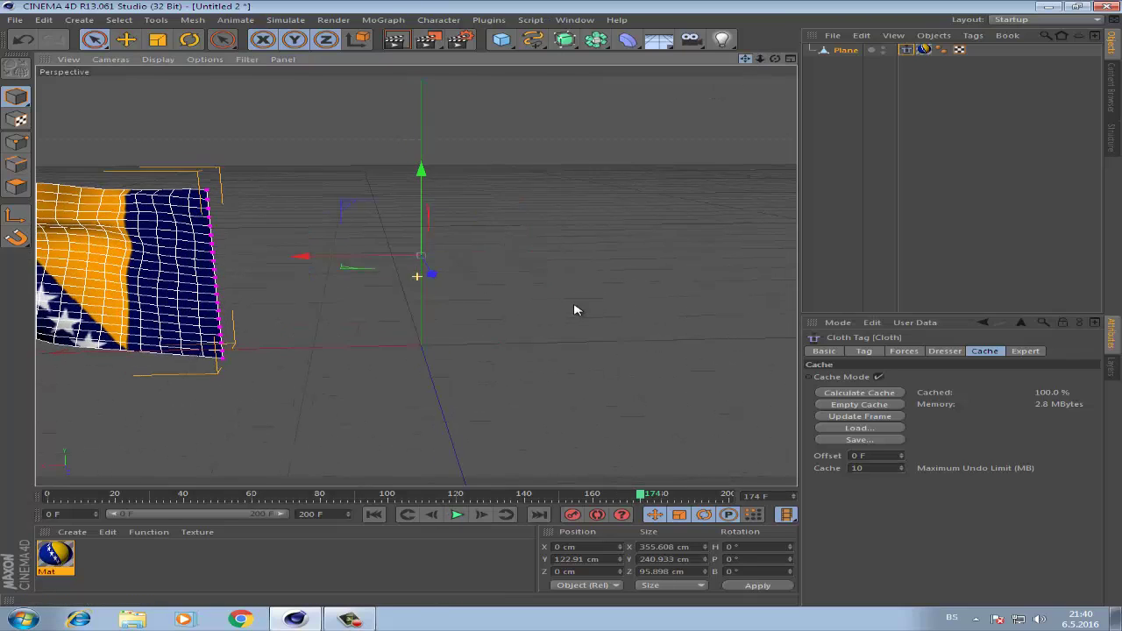
pyautogui.keyDown('alt'); pyautogui.moveTo(574, 309); pyautogui.dragTo(283, 433); pyautogui.keyUp('alt')
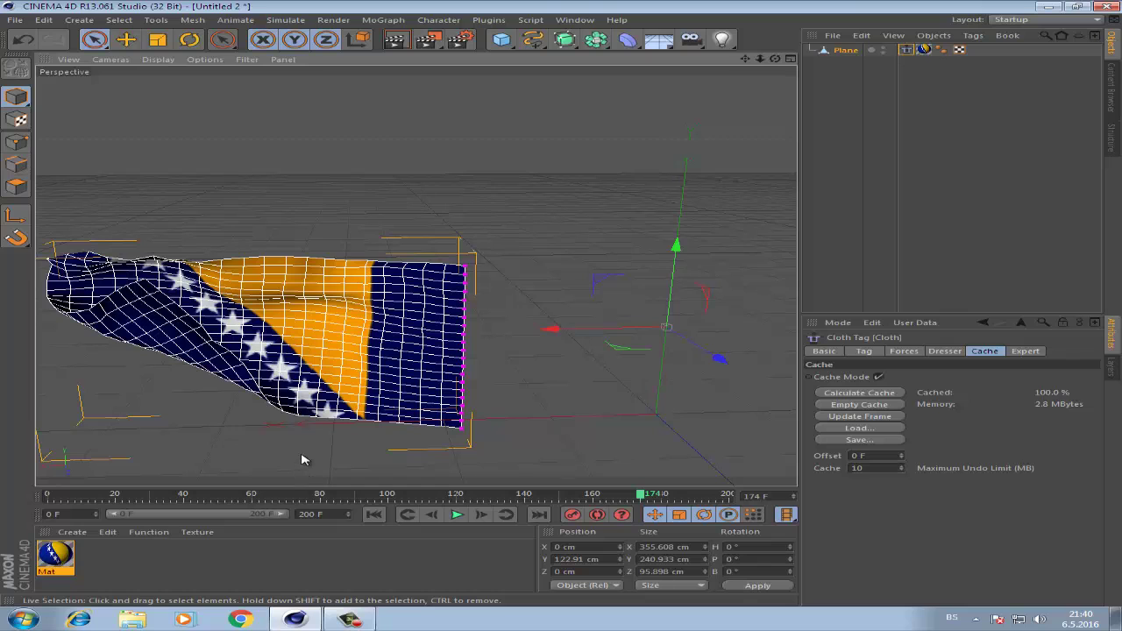
# Settle the timeline near frame 78 and centre the waving flag in the view.
pyautogui.click(320, 496)
pyautogui.moveTo(321, 497)
pyautogui.mouseDown()
pyautogui.moveTo(338, 501)
pyautogui.moveTo(313, 499)
pyautogui.mouseUp()
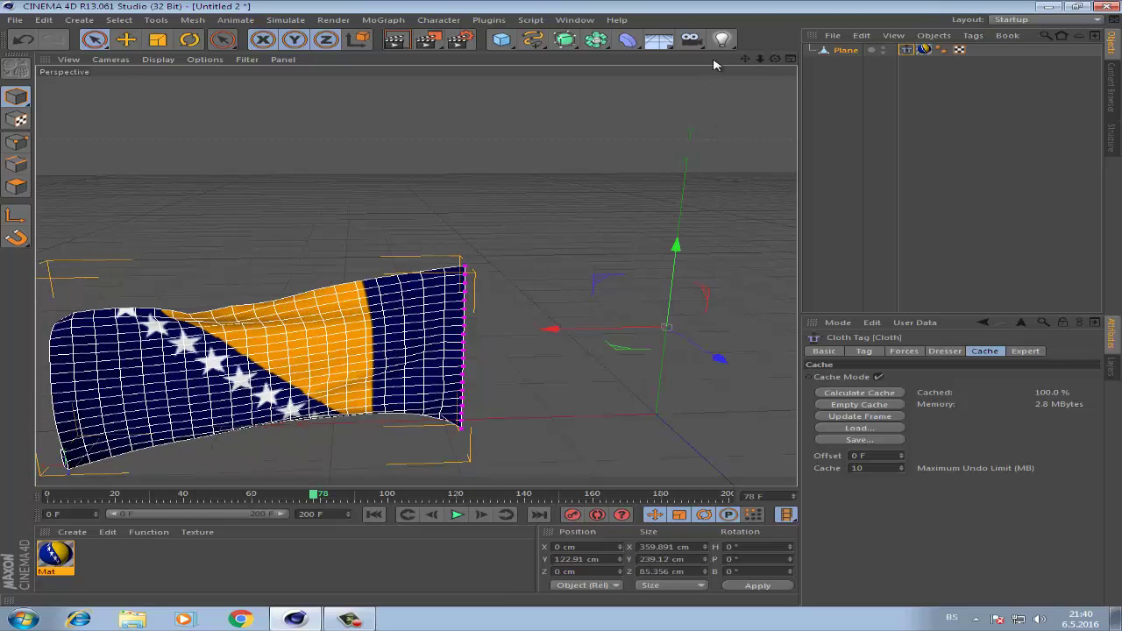
pyautogui.moveTo(742, 59); pyautogui.dragTo(546, 118)
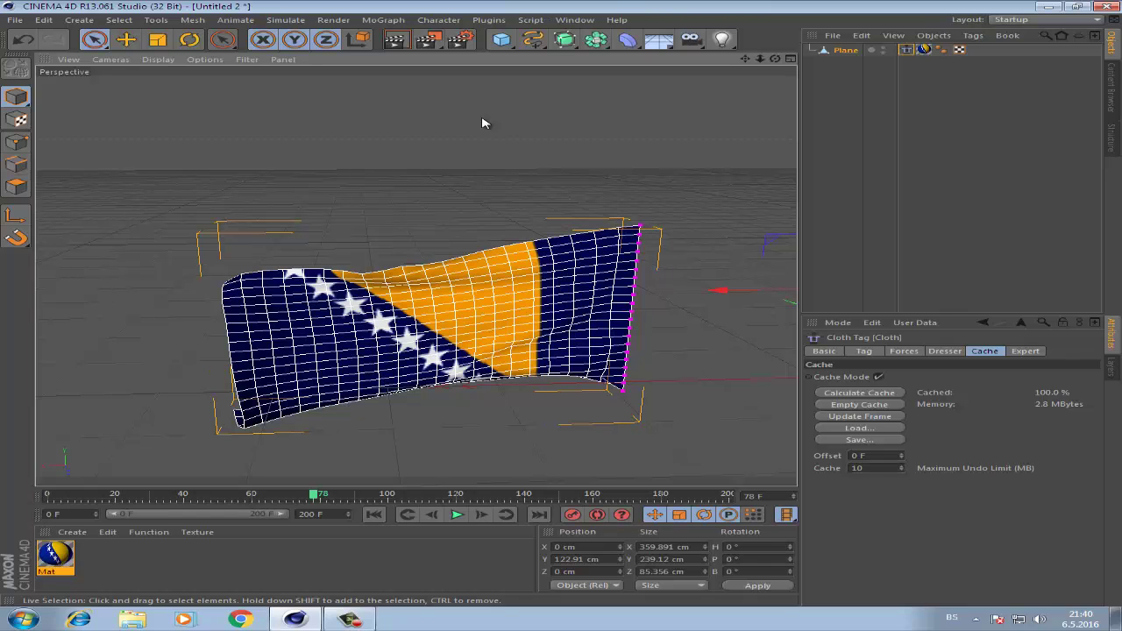
pyautogui.click(349, 619)
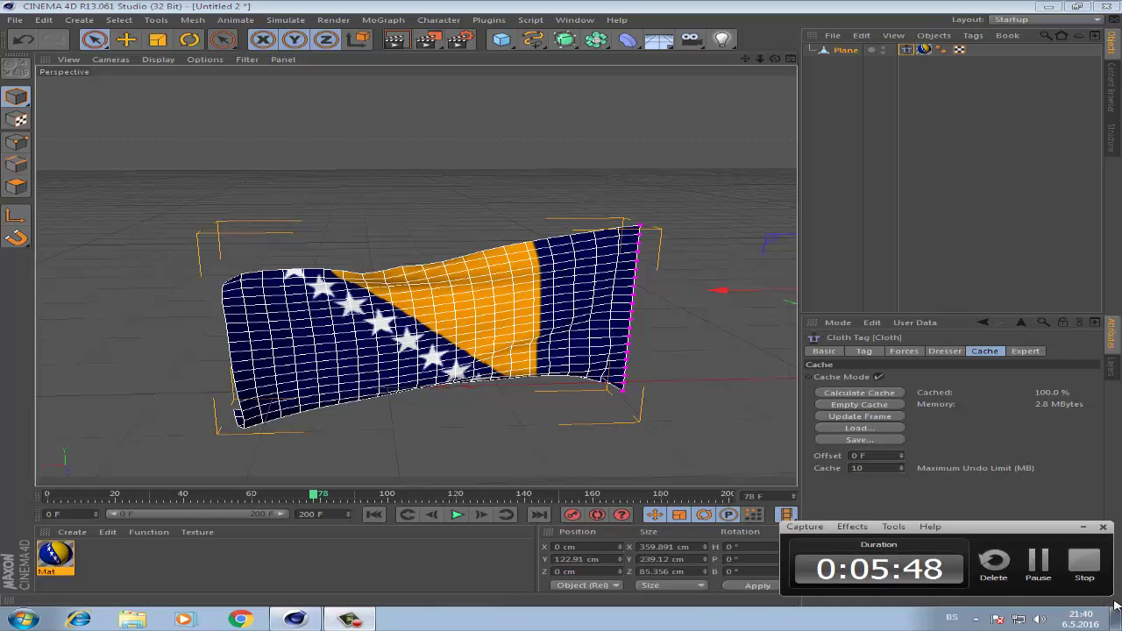